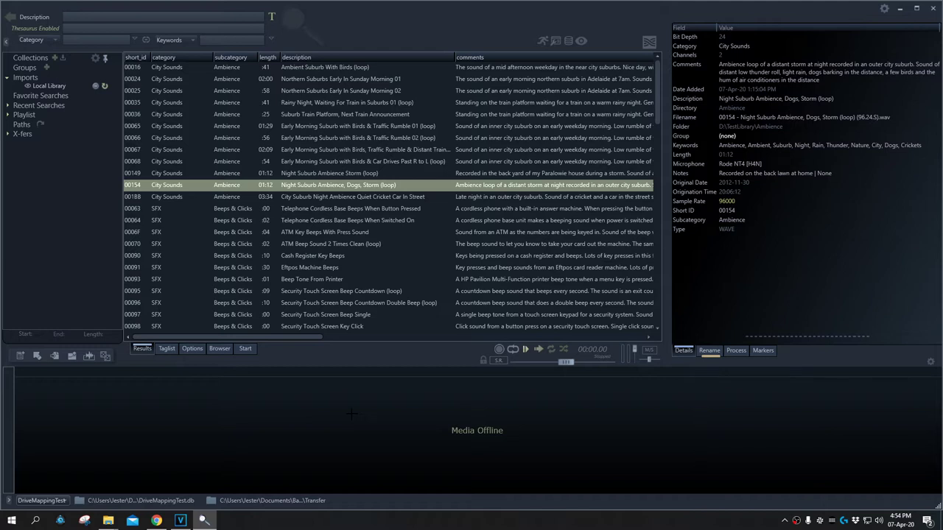
# Step: In Options, enable drive re-mapping and check the D:\TestLibrary to D:\TestLibrary2 pair
pyautogui.click(193, 350)
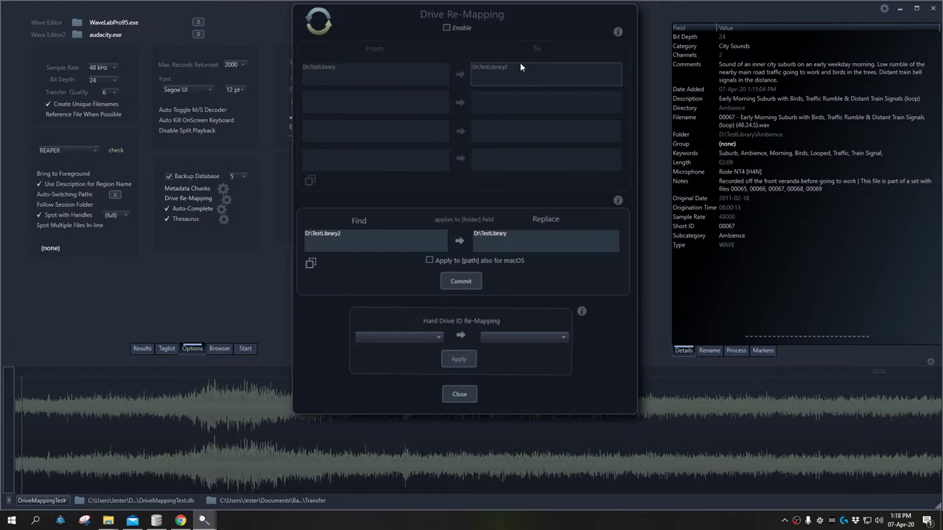
pyautogui.click(448, 28)
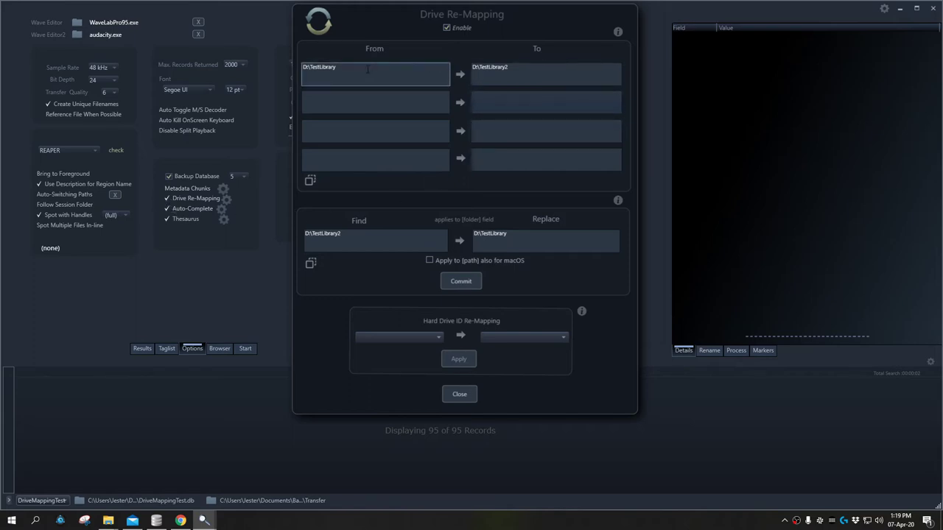
pyautogui.press('Tab')
pyautogui.doubleClick(331, 69)
pyautogui.press('Tab')
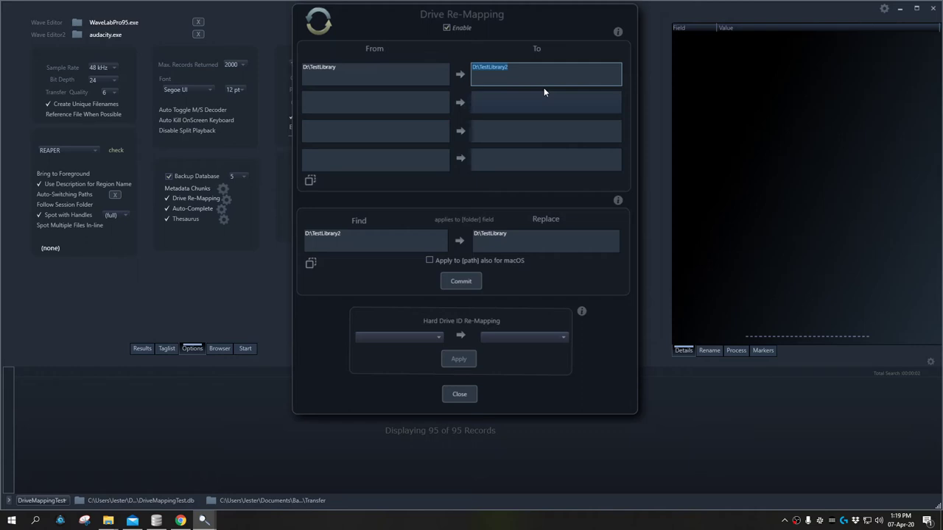
# Step: Close the Drive Re-Mapping dialog to get back to the sound list
pyautogui.press('Escape')
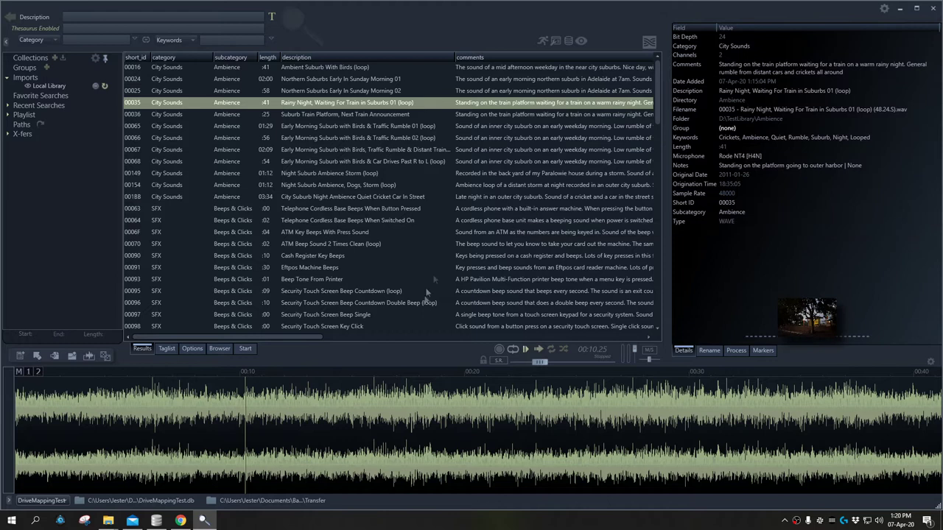
# Step: Bring the Storage (D:) Explorer window forward and shut down BaseHead
pyautogui.moveTo(108, 521)
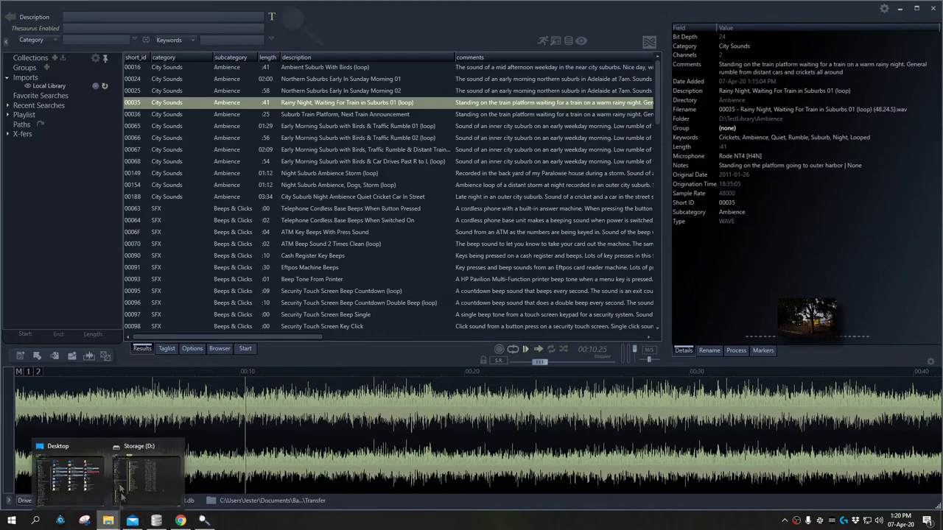
pyautogui.click(156, 474)
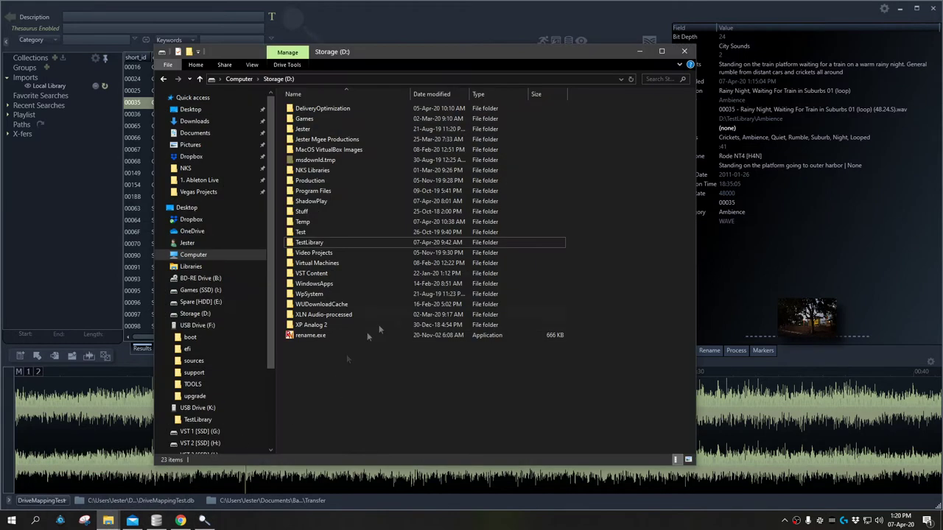
pyautogui.click(932, 9)
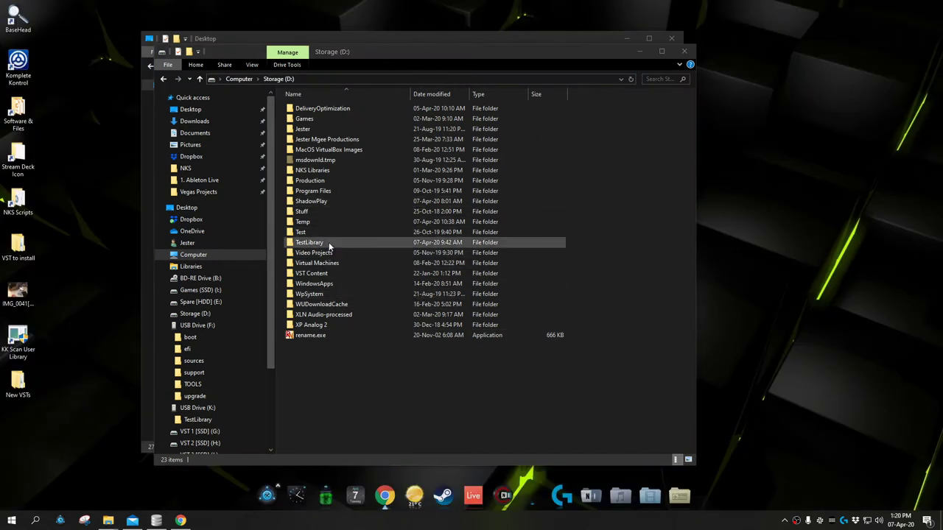
# Step: Rename the TestLibrary folder on D: to TestLibrary2
pyautogui.click(331, 247)
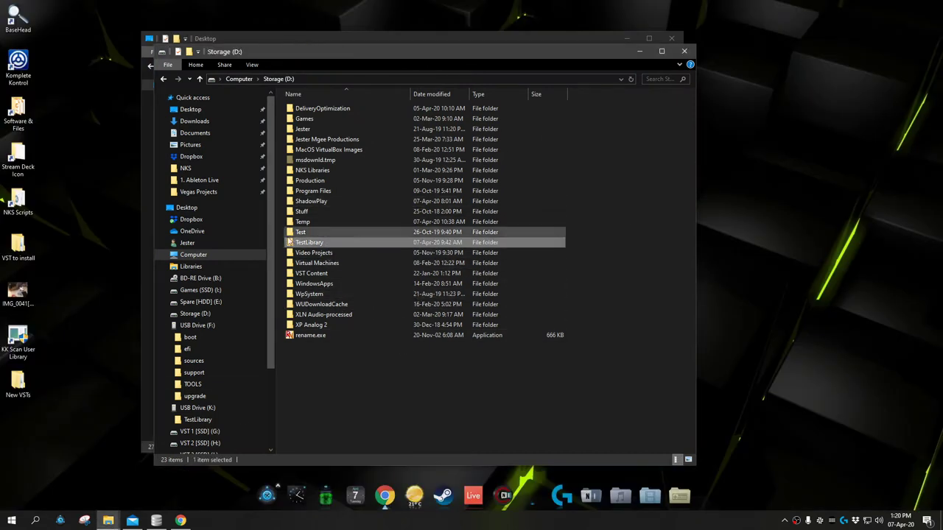
pyautogui.click(335, 249)
pyautogui.press('End')
pyautogui.write('2')
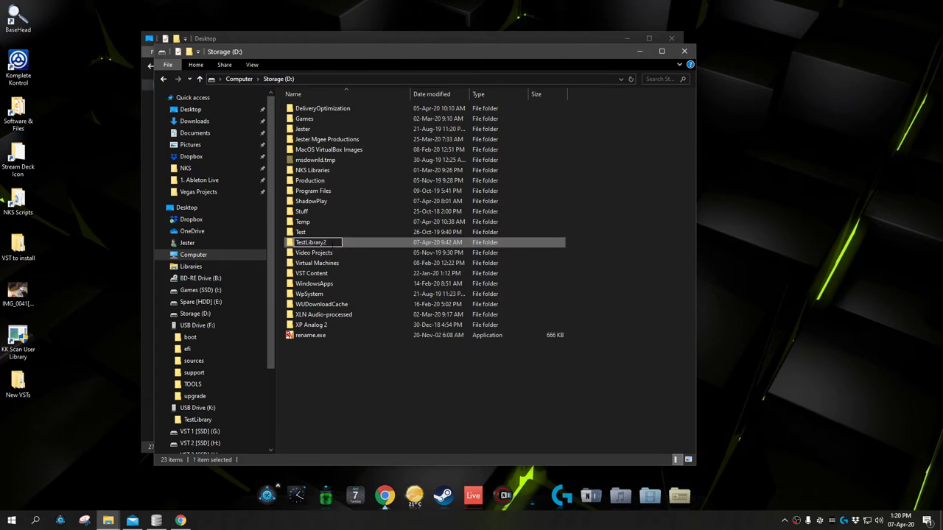
pyautogui.press('Return')
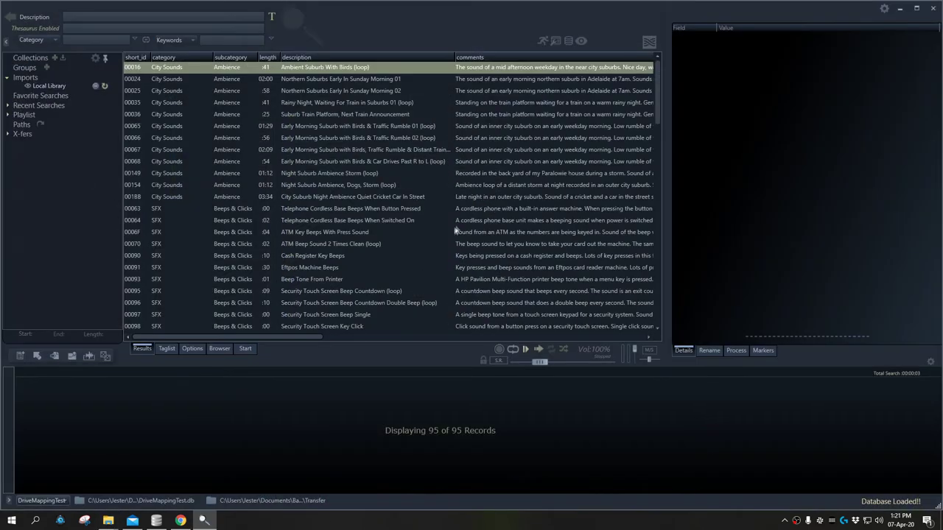
# Step: Confirm ATM Key Beeps With Press Sound shows Media Offline, then go to Options
pyautogui.click(455, 232)
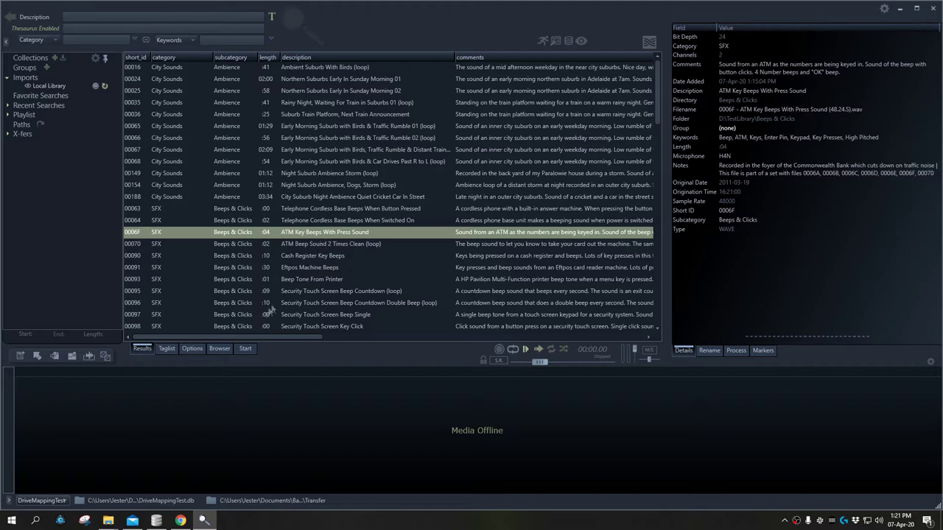
pyautogui.click(195, 349)
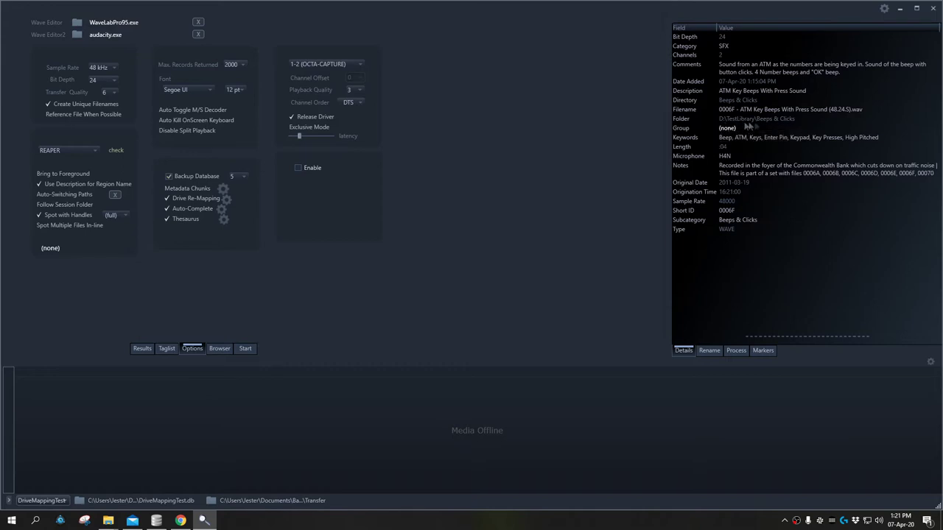
# Step: Add a drive re-mapping from D:\TestLibrary to D:\TestLibrary2
pyautogui.click(231, 199)
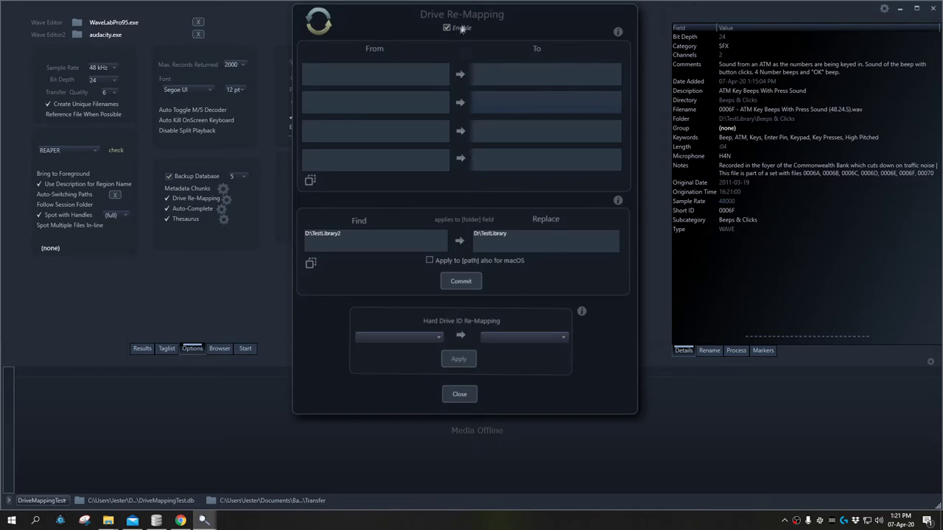
pyautogui.click(411, 69)
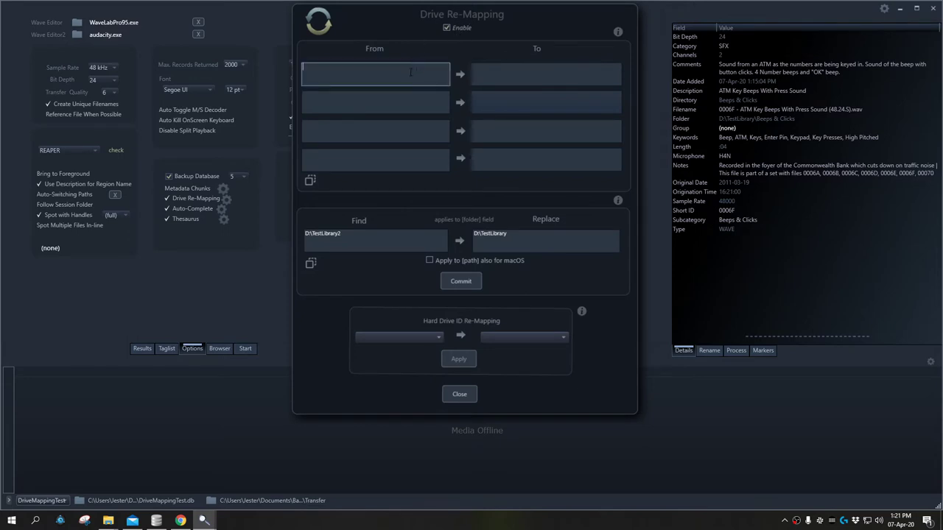
pyautogui.write('D:\\TestLibrary')
pyautogui.hotkey('ctrl', 'a')
pyautogui.hotkey('ctrl', 'c')
pyautogui.click(548, 71)
pyautogui.hotkey('ctrl', 'v')
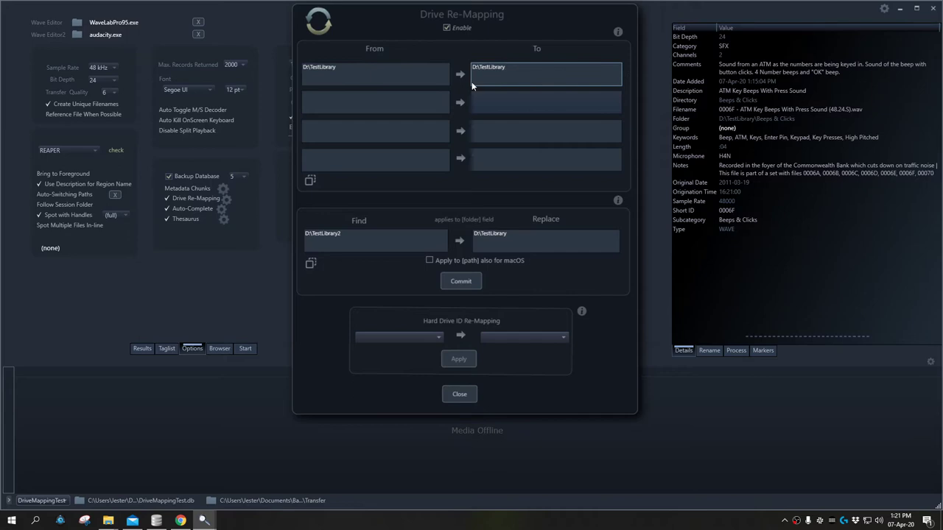
pyautogui.write('2')
# Step: Close the dialog and try loading Night Suburb Ambience Storm (loop) from Results
pyautogui.press('Return')
pyautogui.click(147, 349)
pyautogui.click(390, 177)
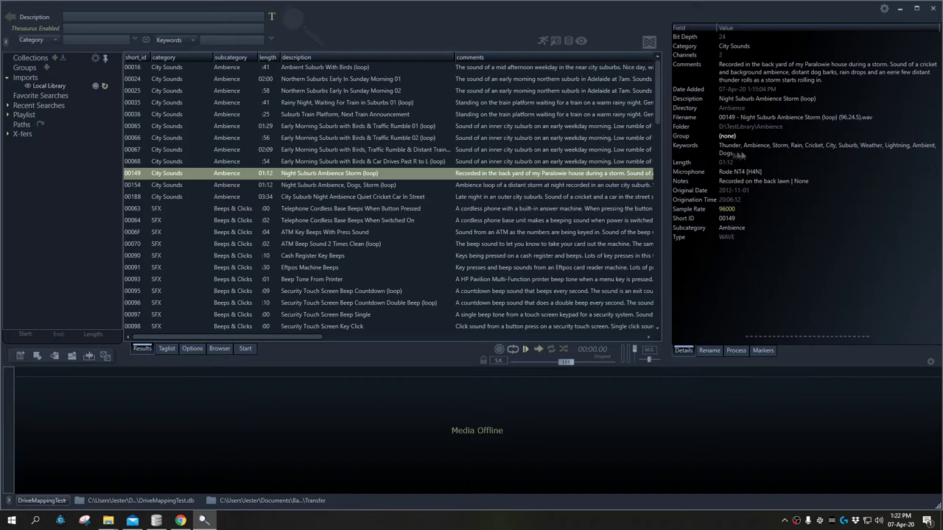
# Step: Tick Enable for the D:\TestLibrary to D:\TestLibrary2 re-mapping, close it, and return to Results
pyautogui.click(193, 349)
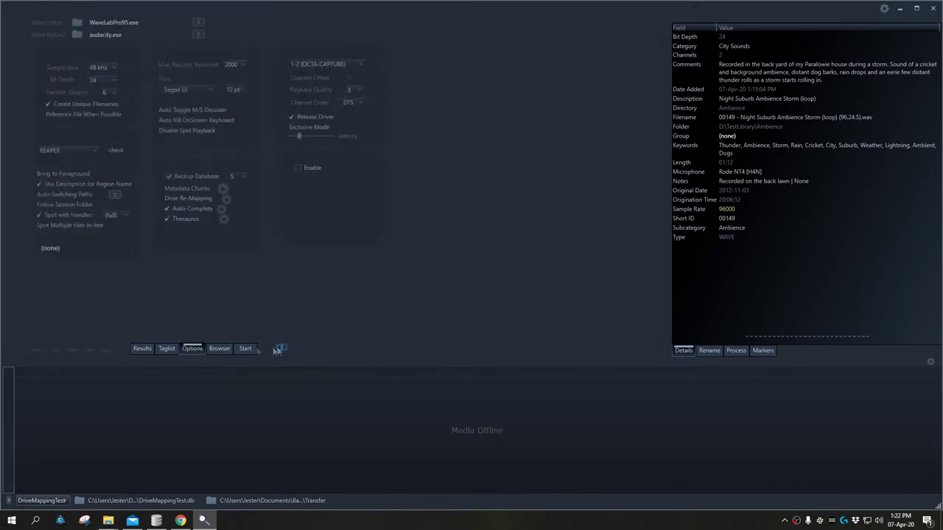
pyautogui.click(226, 198)
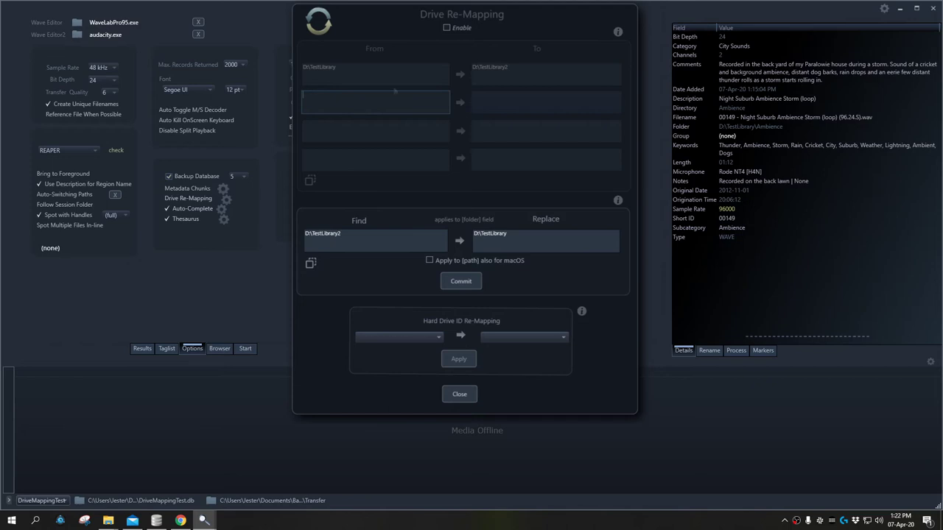
pyautogui.click(310, 263)
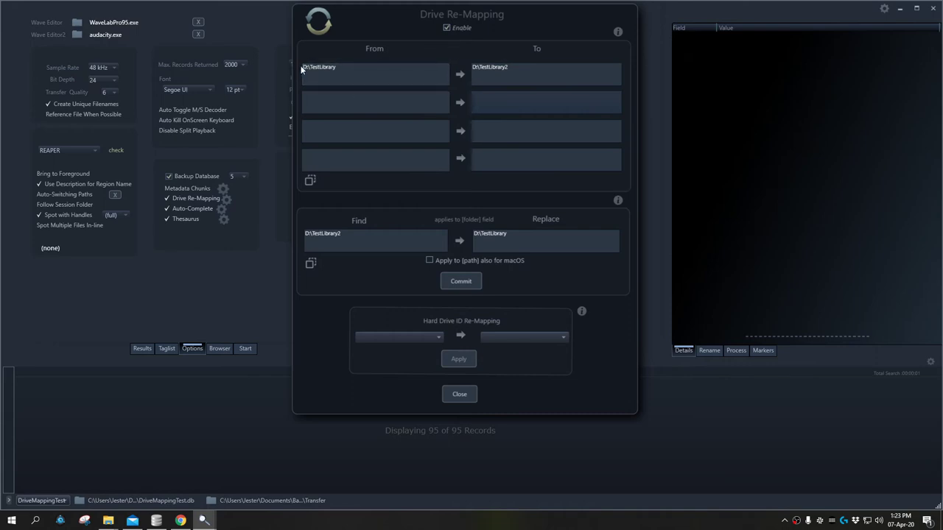
pyautogui.press('Tab')
pyautogui.click(472, 392)
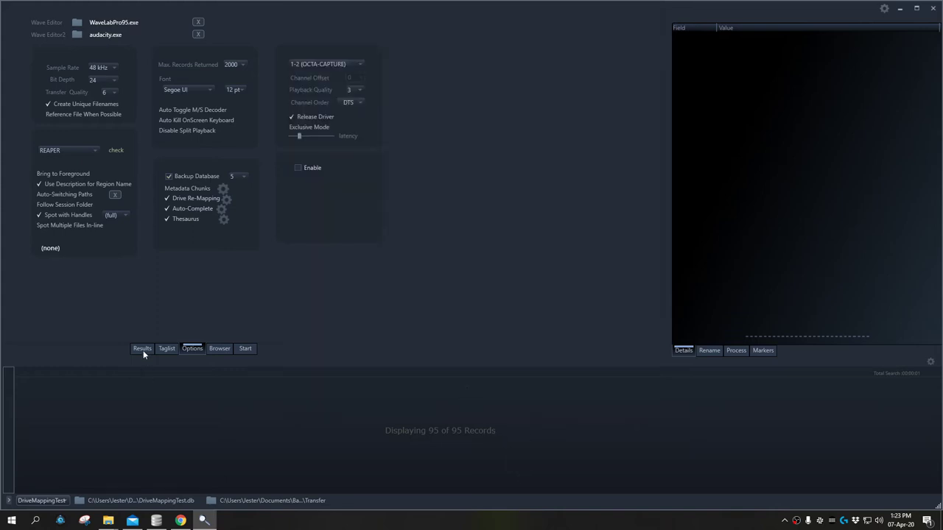
pyautogui.click(142, 348)
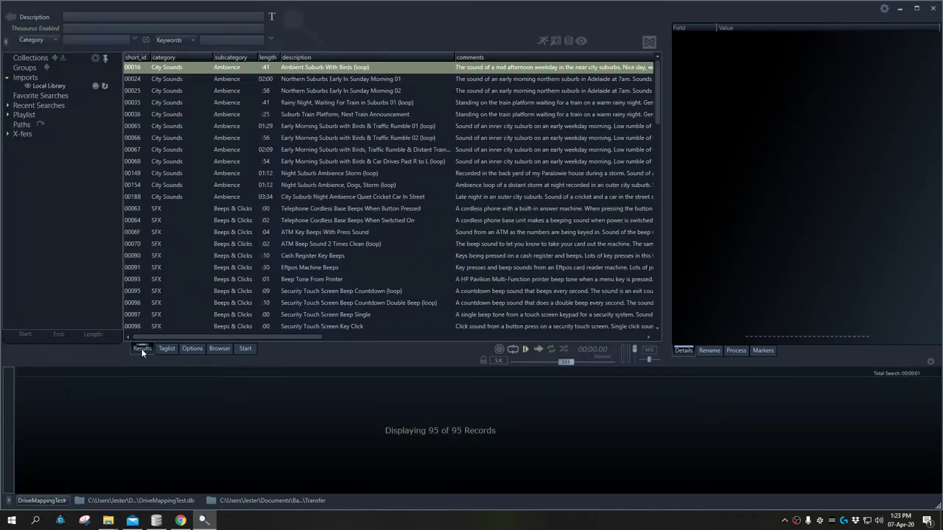
# Step: Play Night Suburb Ambience Storm (loop), row 00149, from the remapped library
pyautogui.click(355, 173)
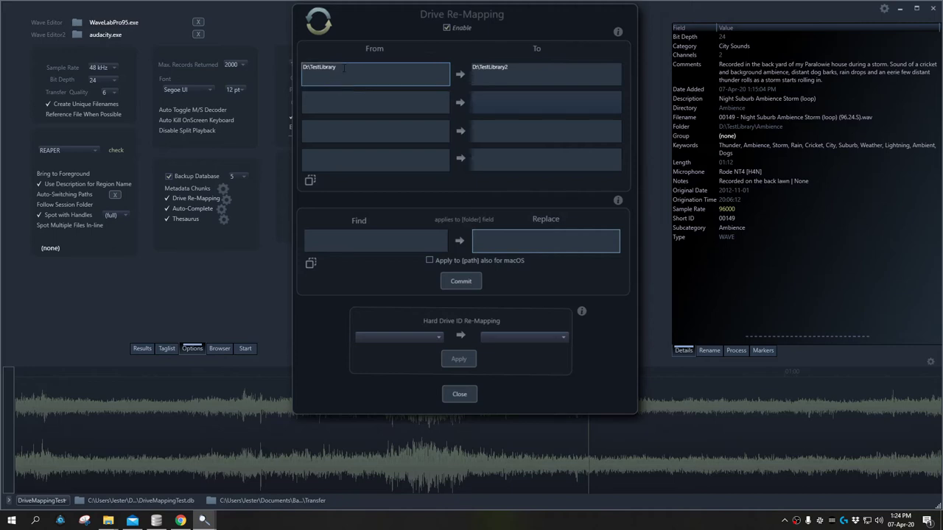
# Step: Add a folder find/replace entry with Find TestLibrary and Replace TestLibrary2
pyautogui.moveTo(344, 68); pyautogui.dragTo(291, 68)
pyautogui.click(413, 239)
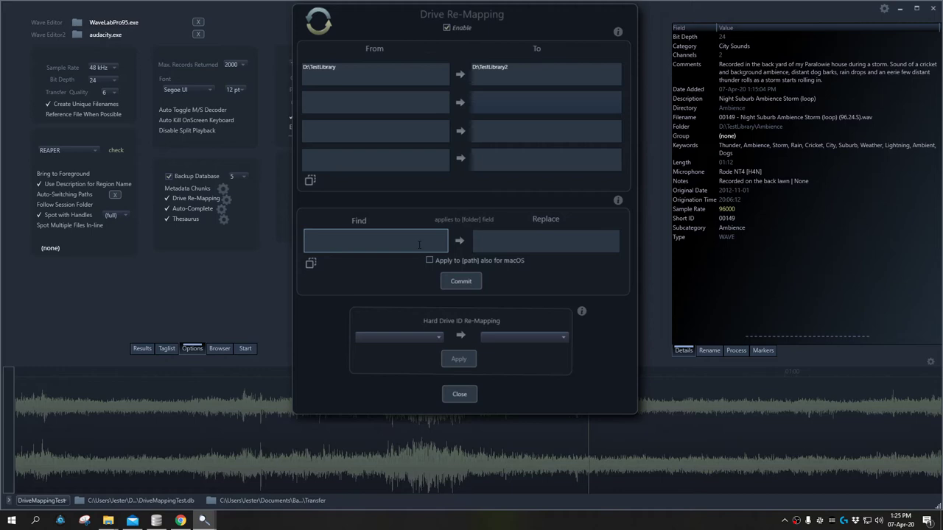
pyautogui.write('TestLibrary')
pyautogui.click(504, 246)
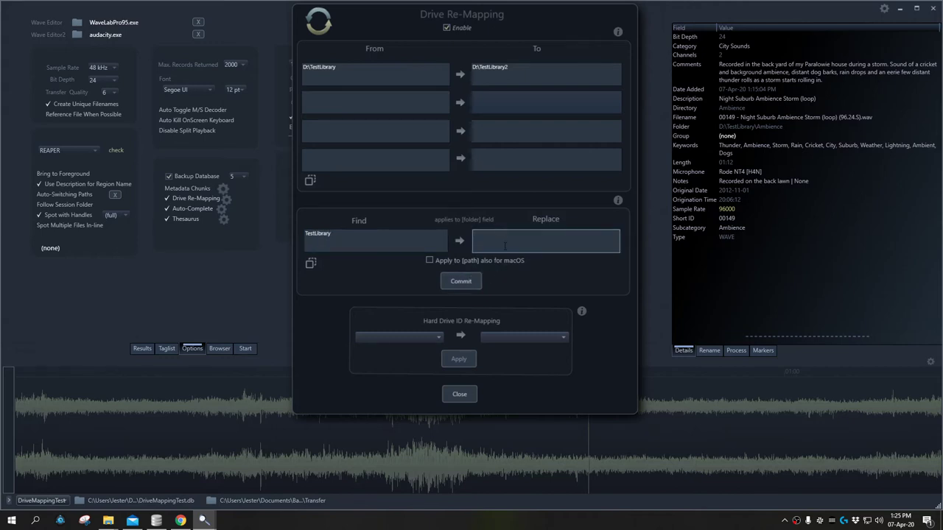
pyautogui.write('TestLibrary2')
pyautogui.moveTo(461, 258)
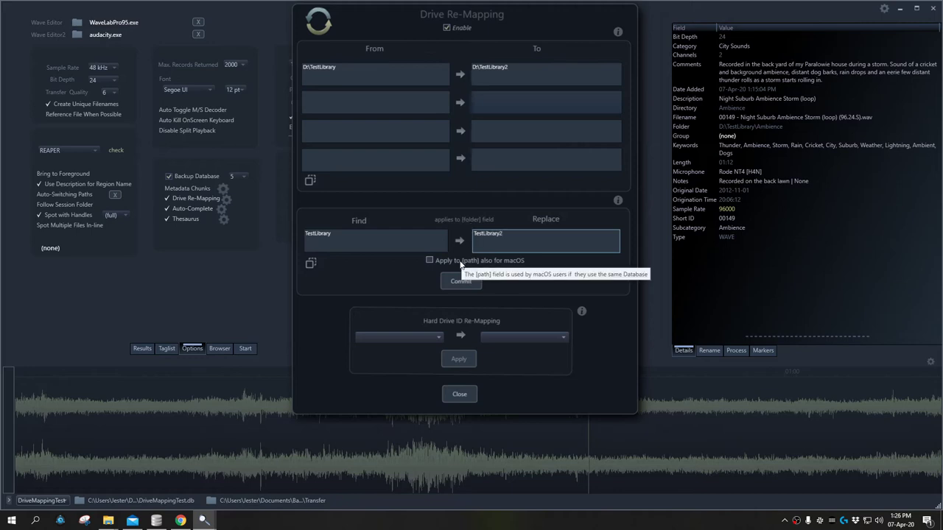
pyautogui.click(378, 234)
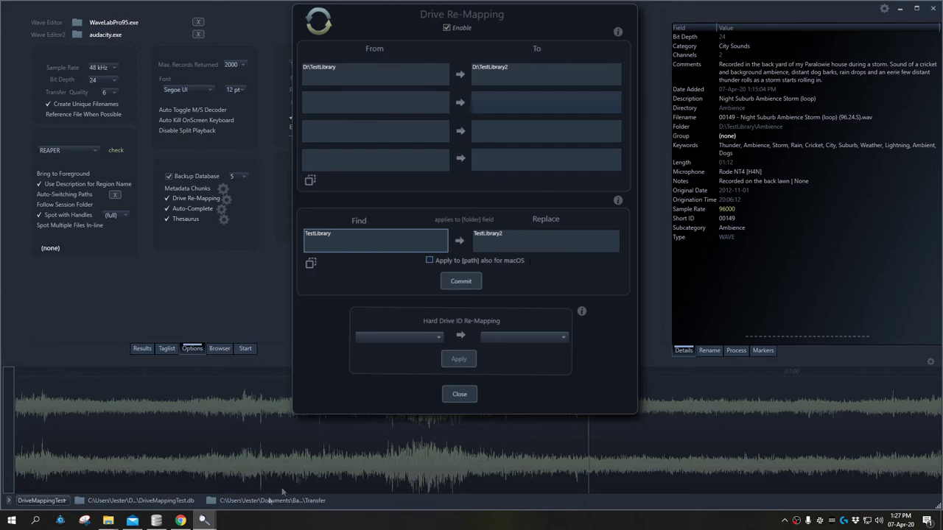
# Step: In DB Browser, widen the sound table's path column to read full Mac paths, then minimize it
pyautogui.click(157, 521)
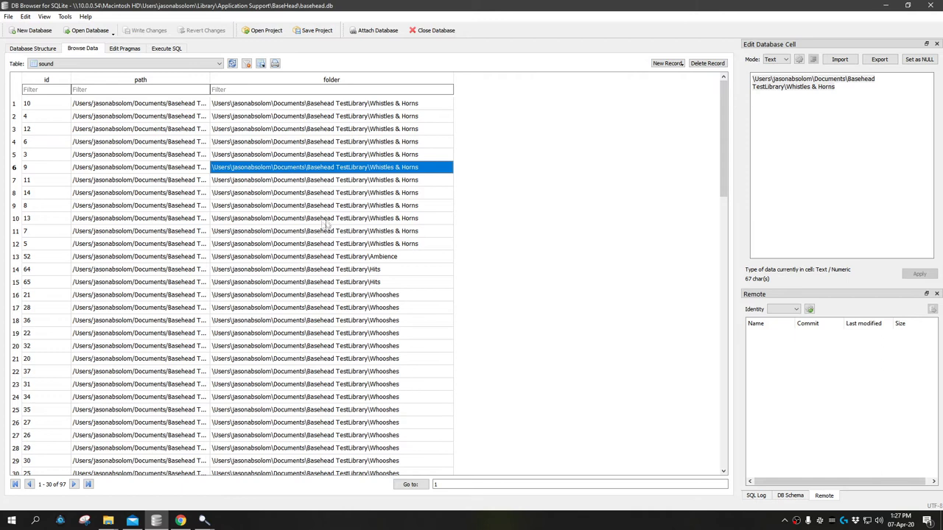
pyautogui.click(158, 181)
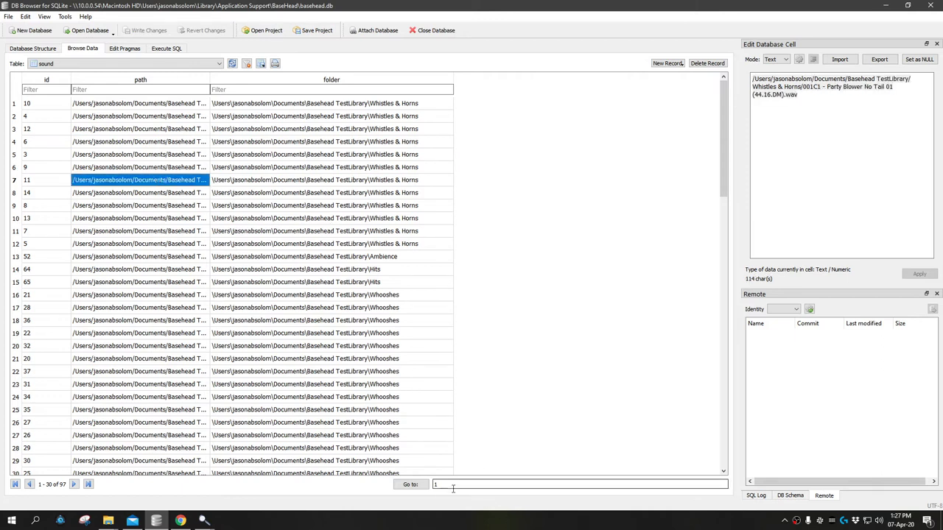
pyautogui.moveTo(210, 78); pyautogui.dragTo(289, 79)
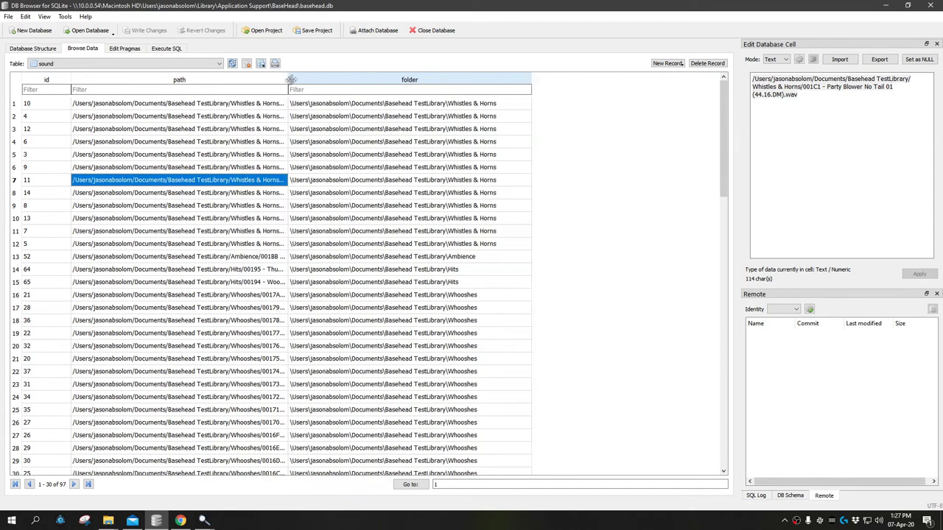
pyautogui.click(398, 183)
pyautogui.click(229, 186)
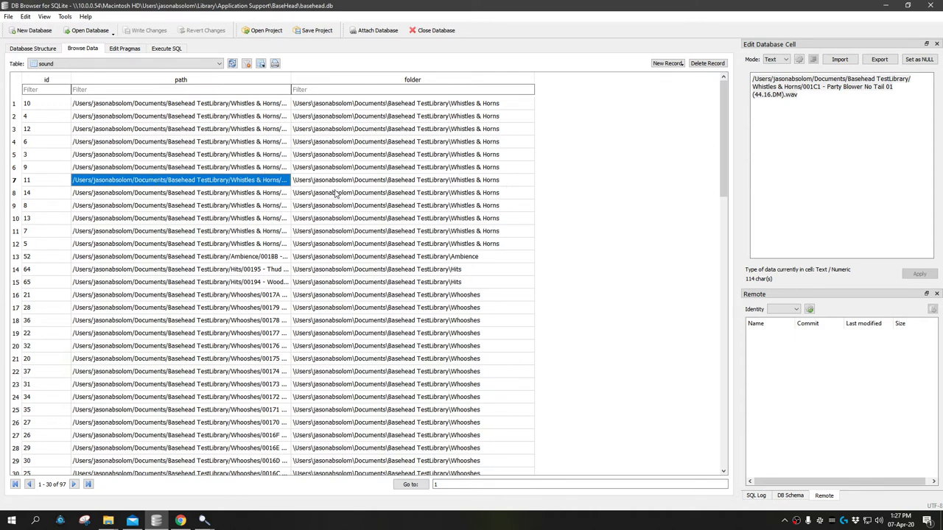
pyautogui.click(891, 7)
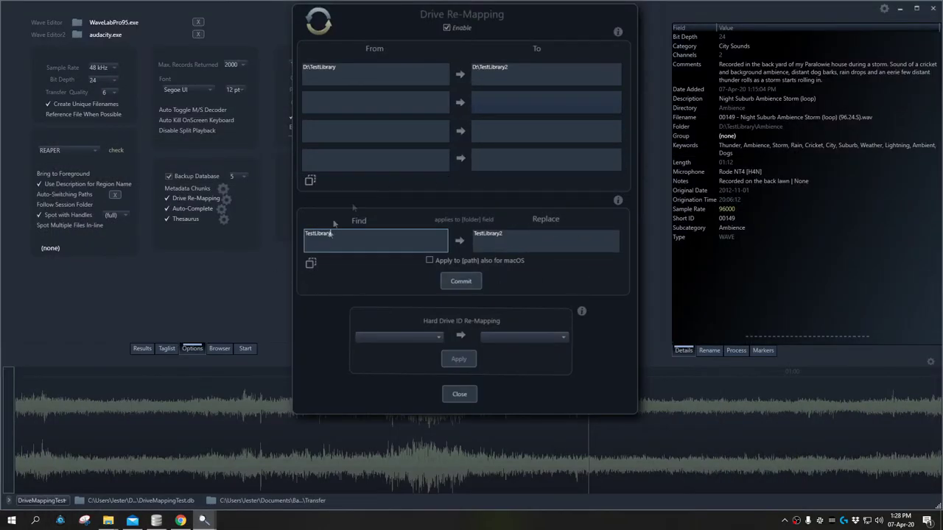
# Step: Tick 'Apply to [path] also for macOS' for the TestLibrary to TestLibrary2 replacement
pyautogui.click(429, 260)
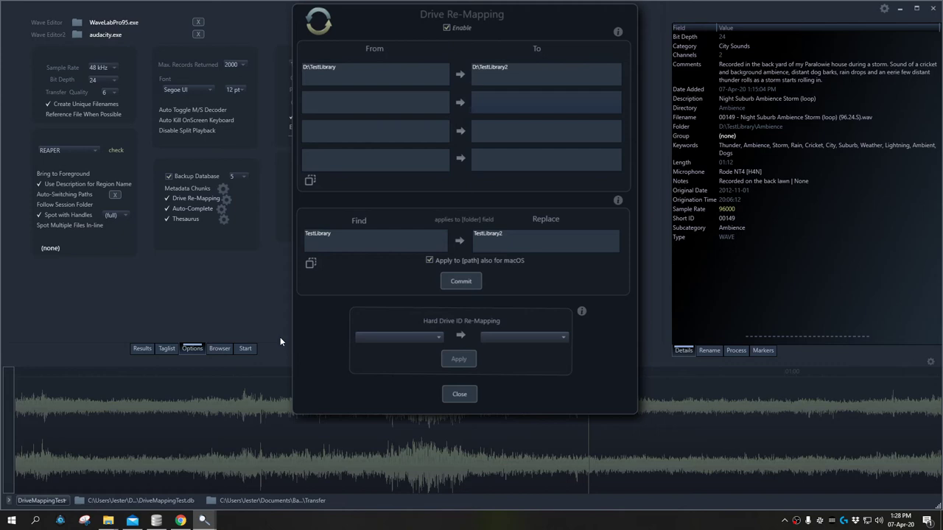
# Step: Commit the TestLibrary-to-TestLibrary2 replacement, confirm it, and untick 'Apply to [path] also for macOS'
pyautogui.click(462, 283)
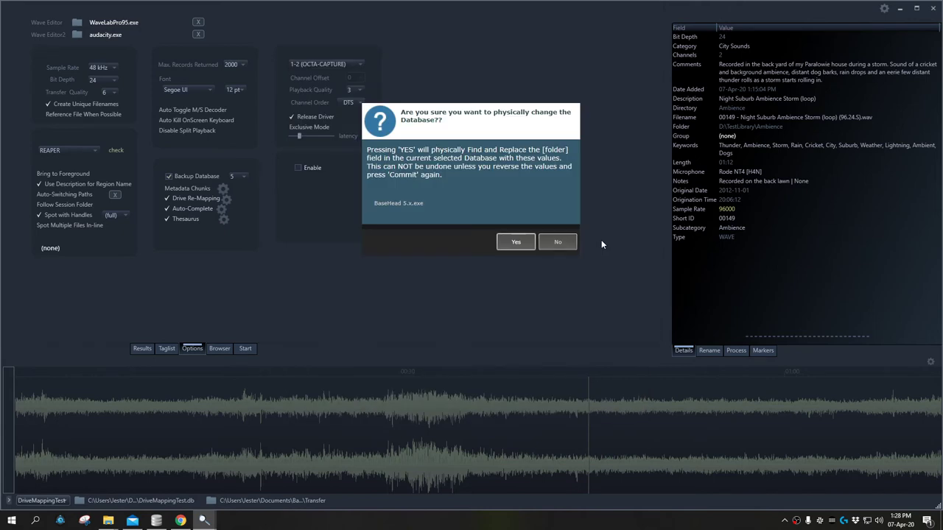
pyautogui.click(518, 243)
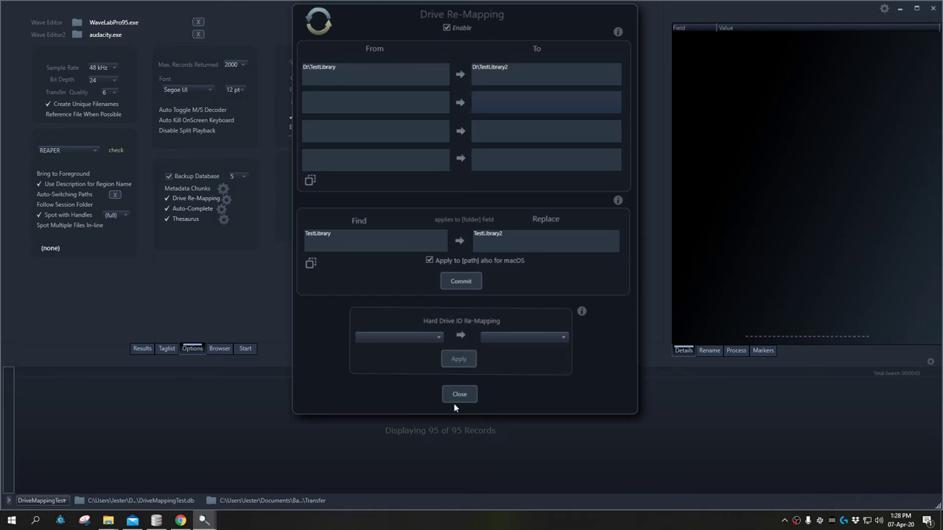
pyautogui.click(429, 260)
pyautogui.click(499, 250)
# Step: Clear the D:\TestLibrary From and D:\TestLibrary2 To drive re-mapping entries
pyautogui.click(415, 240)
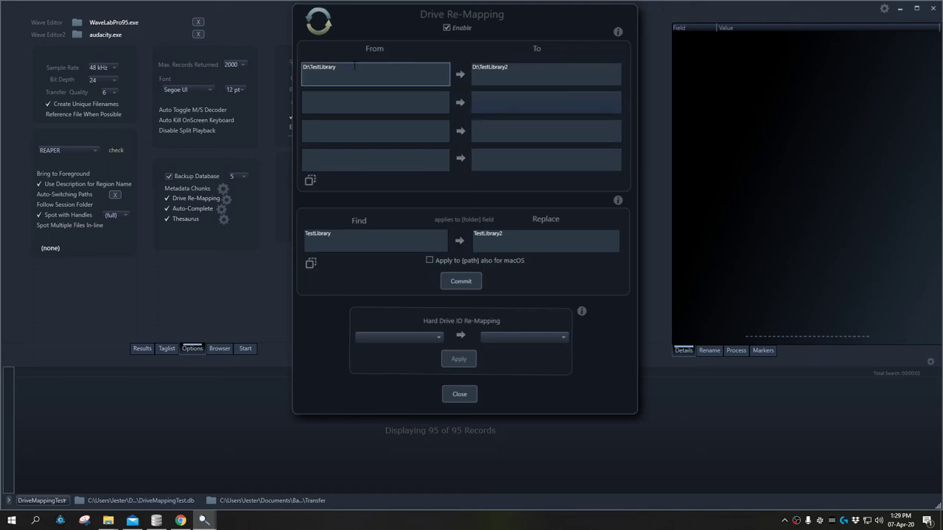
pyautogui.moveTo(354, 65); pyautogui.dragTo(297, 64)
pyautogui.press('BackSpace')
pyautogui.moveTo(508, 66); pyautogui.dragTo(471, 67)
pyautogui.press('BackSpace')
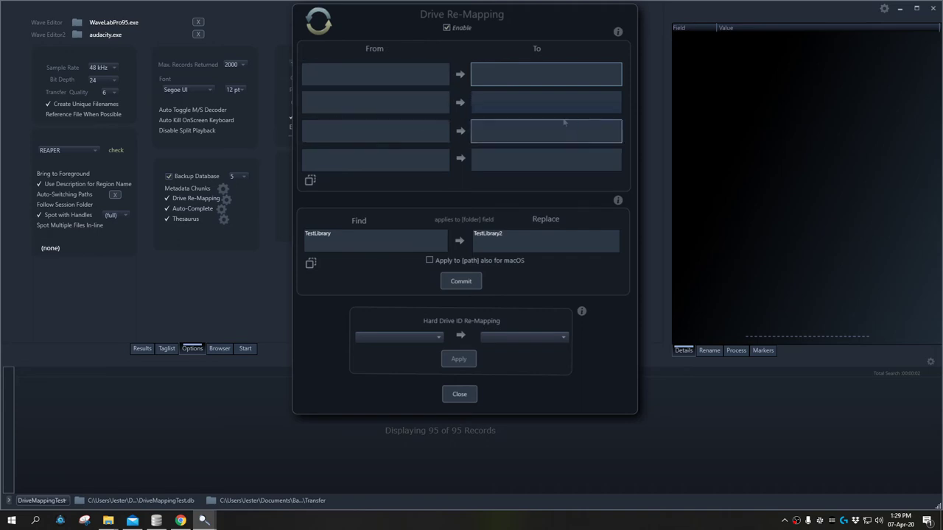
# Step: Disable drive re-mapping, close its settings, and return to the results list
pyautogui.click(446, 28)
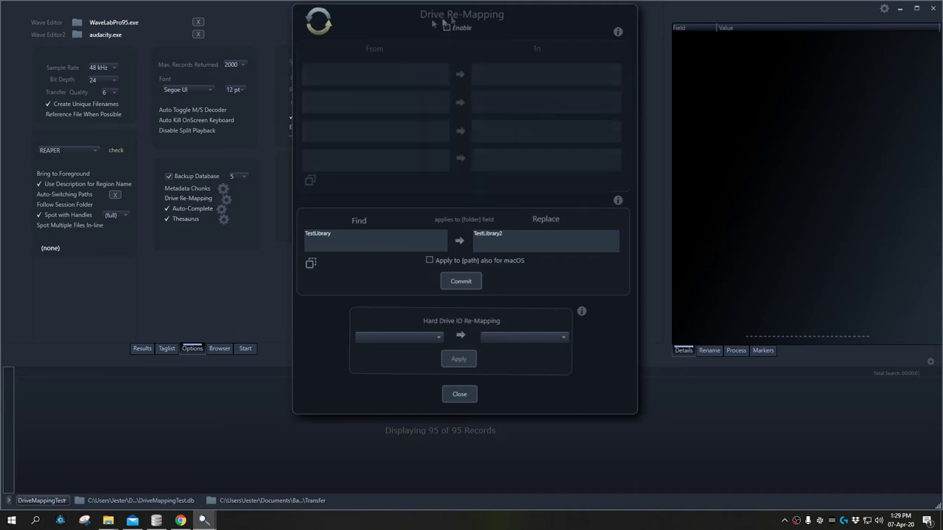
pyautogui.click(460, 395)
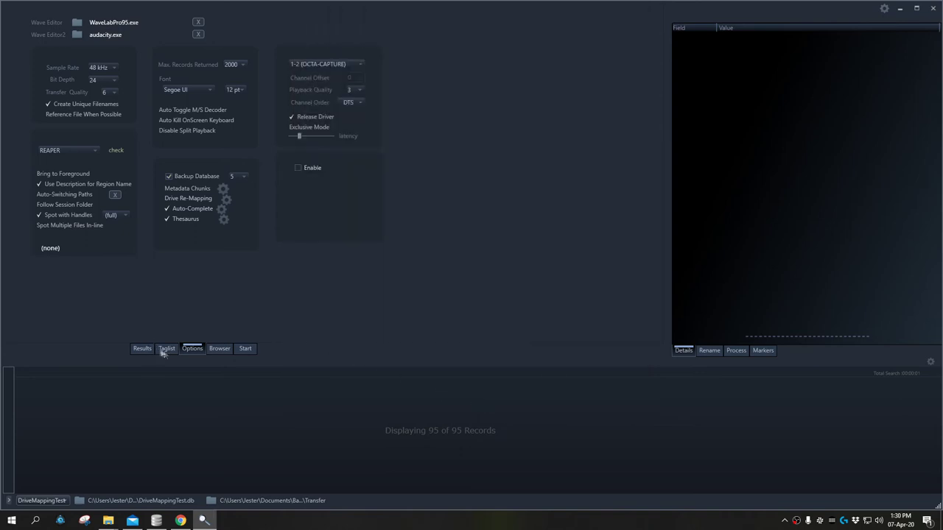
pyautogui.press('Escape')
# Step: Verify record 00064's folder reads D:\TestLibrary2\Beeps & Clicks, then reopen Drive Re-Mapping
pyautogui.click(437, 220)
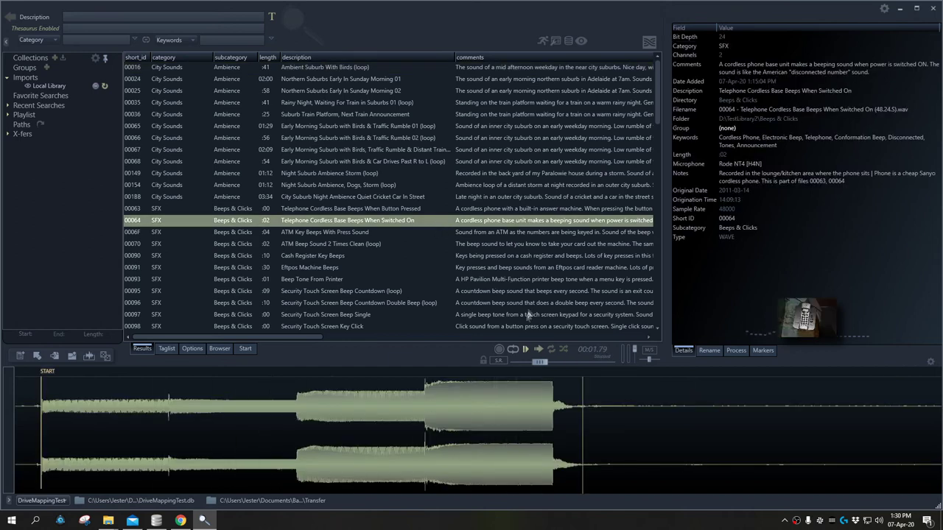
pyautogui.click(785, 120)
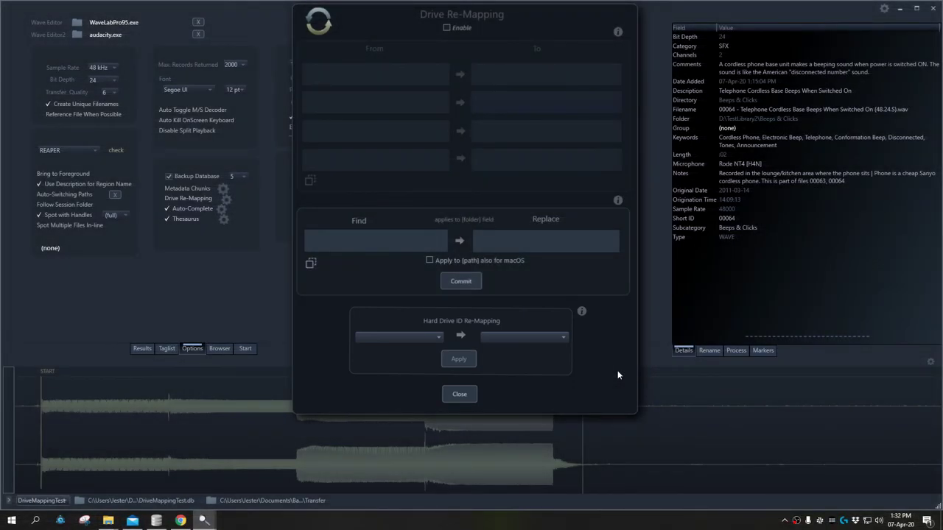
pyautogui.click(384, 335)
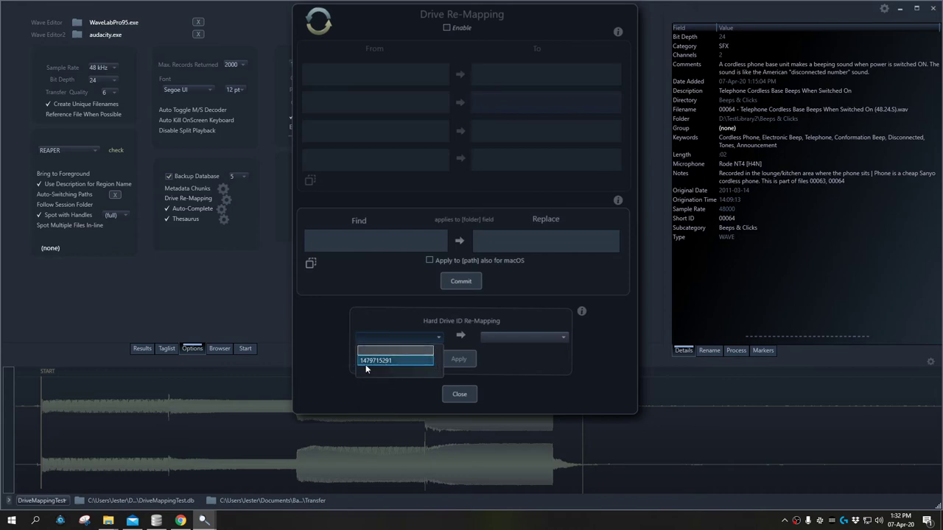
pyautogui.click(372, 361)
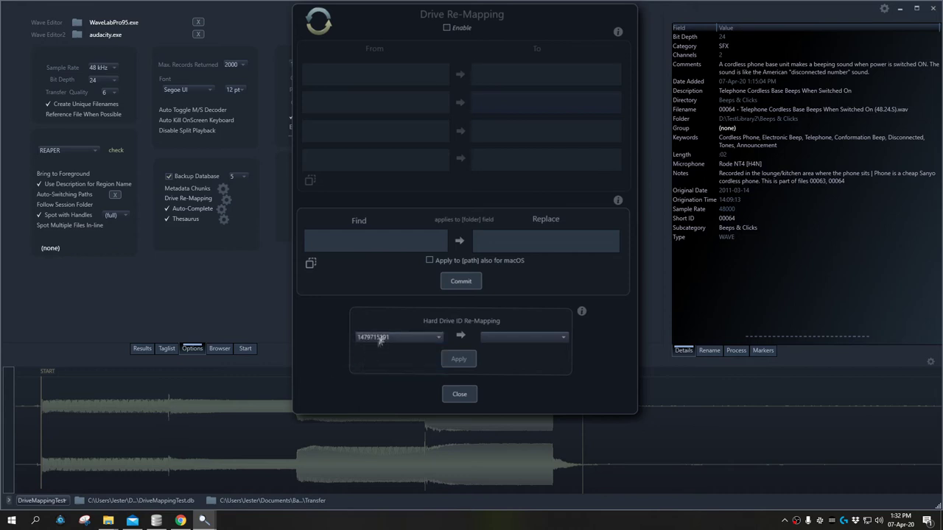
pyautogui.click(558, 336)
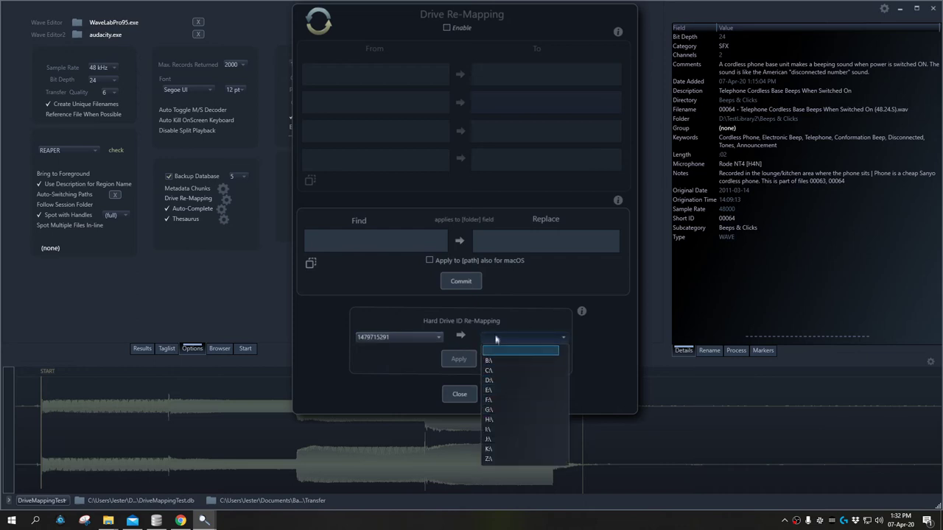
pyautogui.click(515, 336)
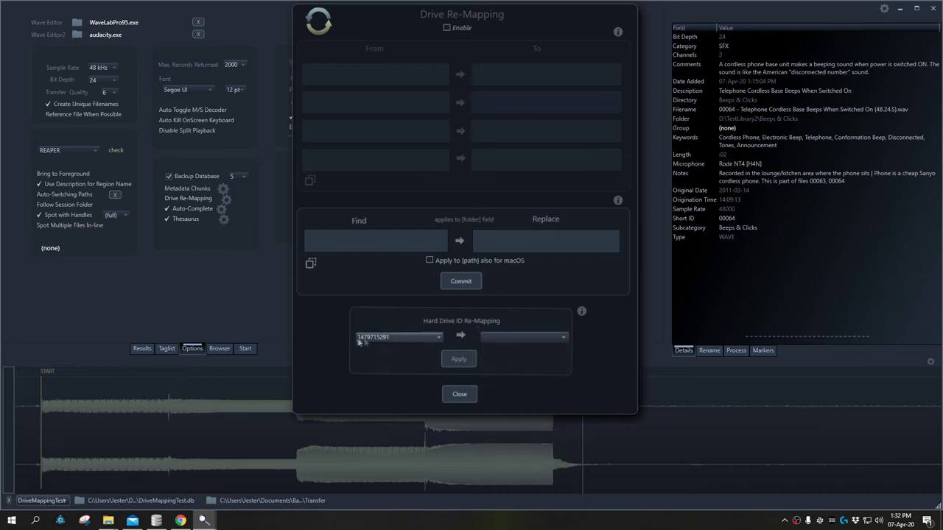
pyautogui.click(515, 336)
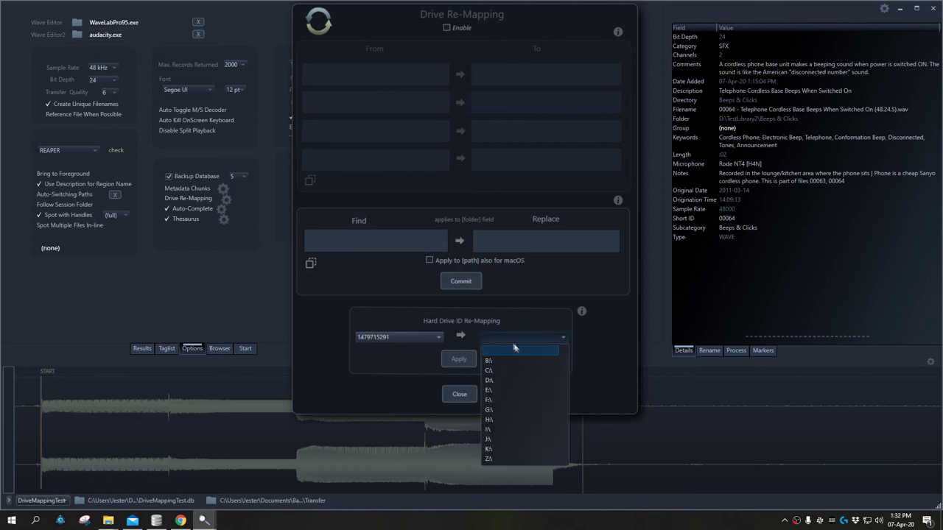
pyautogui.click(496, 400)
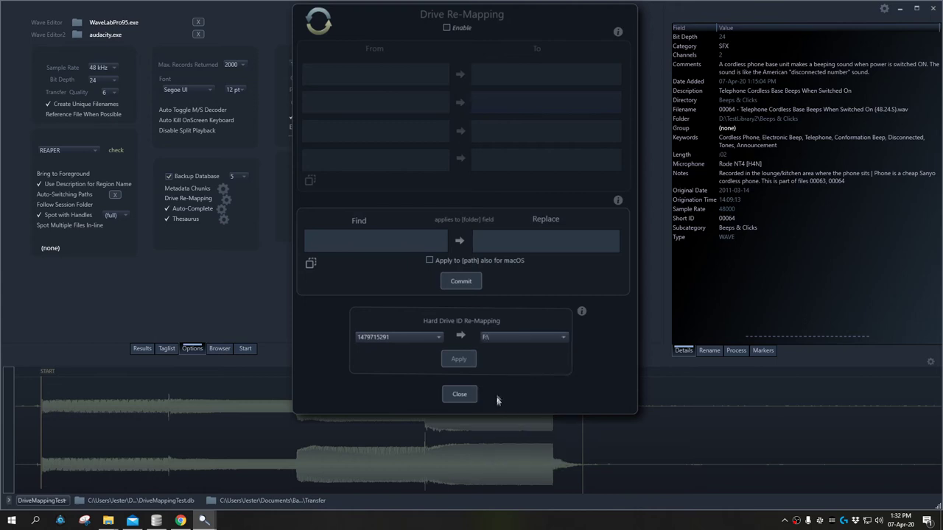
pyautogui.click(458, 359)
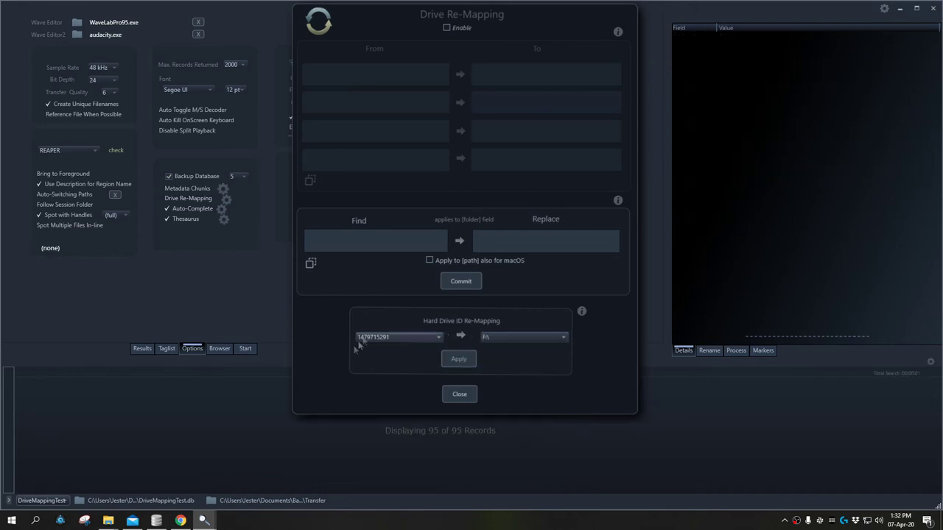
pyautogui.click(392, 337)
pyautogui.click(411, 361)
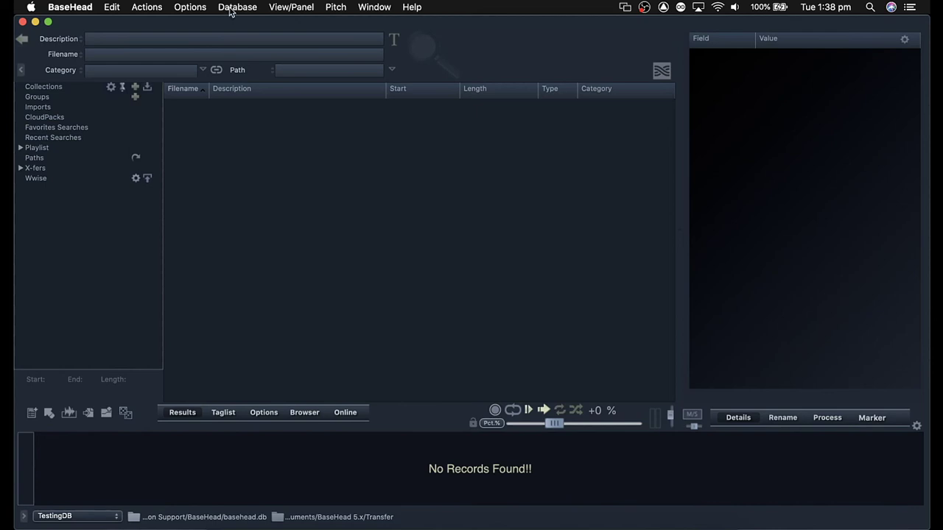
# Step: Open DriveMappingTest.db from the Documents folder, showing its 95 records
pyautogui.click(229, 9)
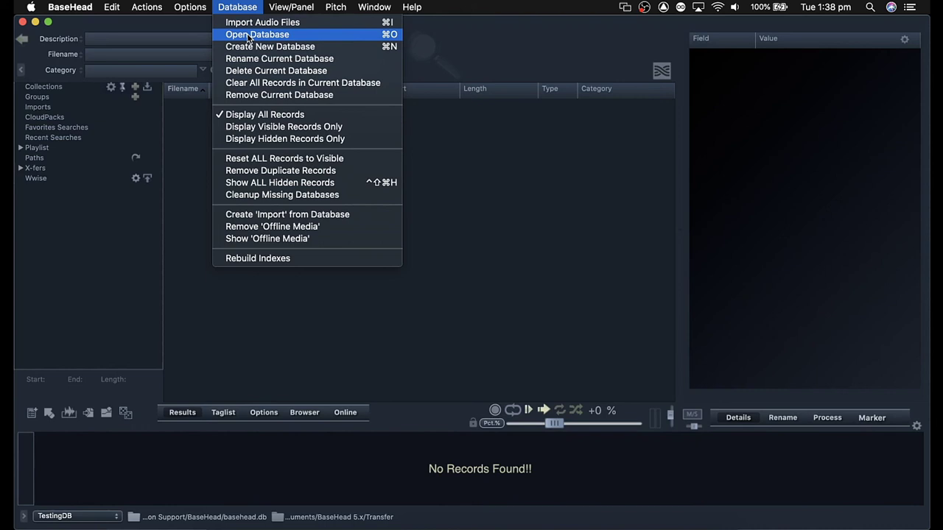
pyautogui.click(248, 36)
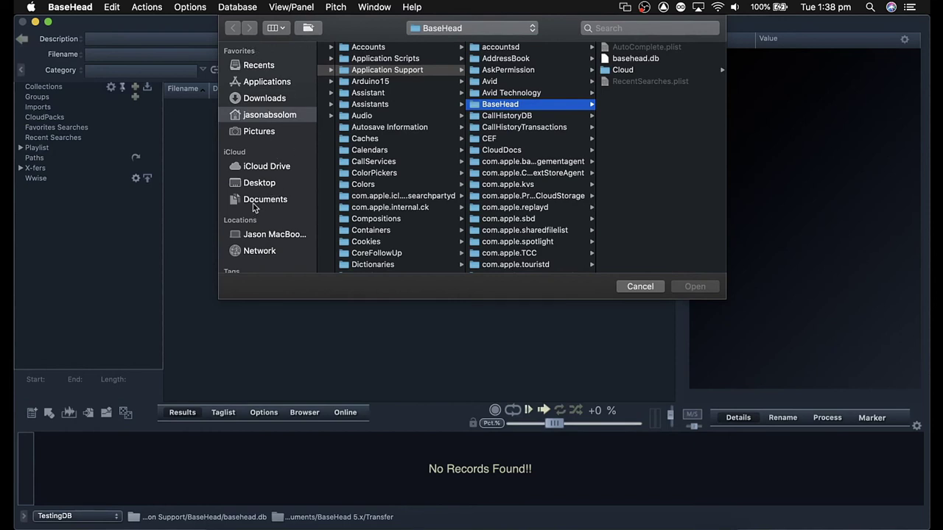
pyautogui.click(254, 203)
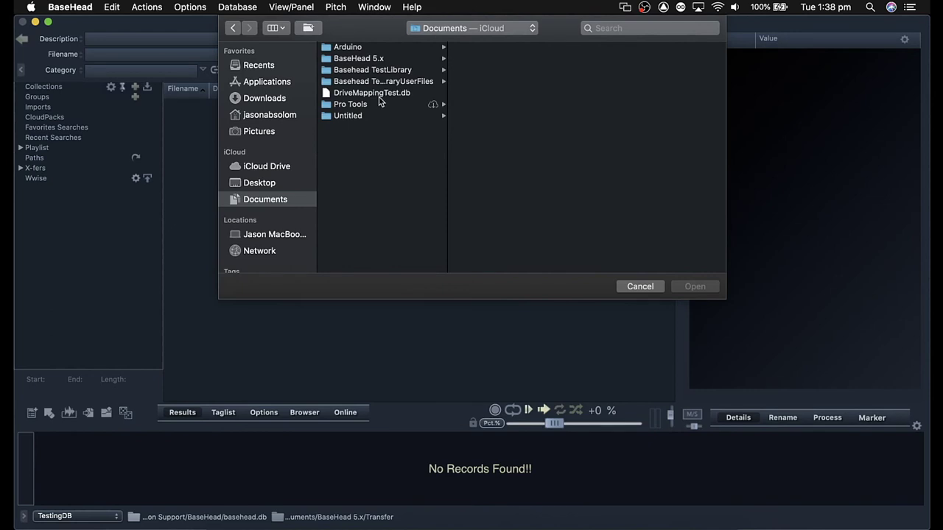
pyautogui.click(381, 93)
pyautogui.click(692, 289)
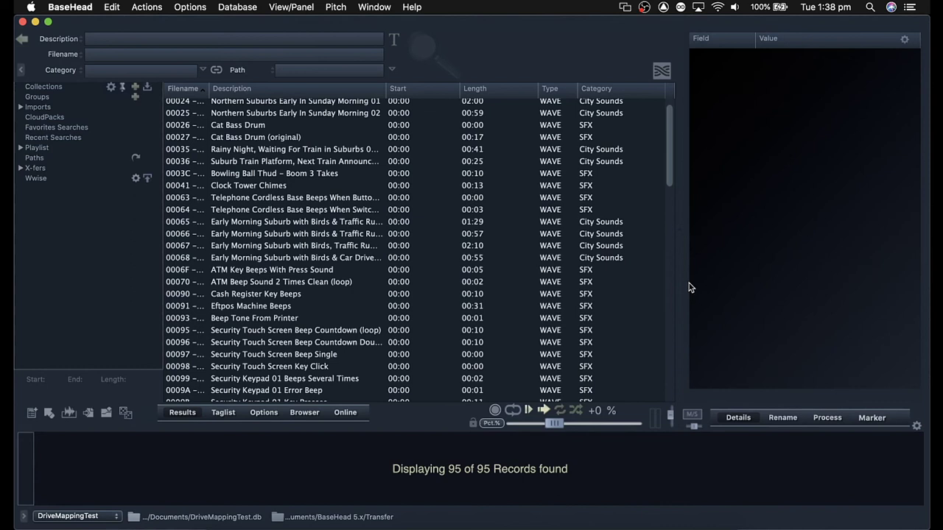
# Step: Inspect record 00067's /Volumes/Ambience offline path, then bring up the Drive ReMapping settings
pyautogui.click(354, 249)
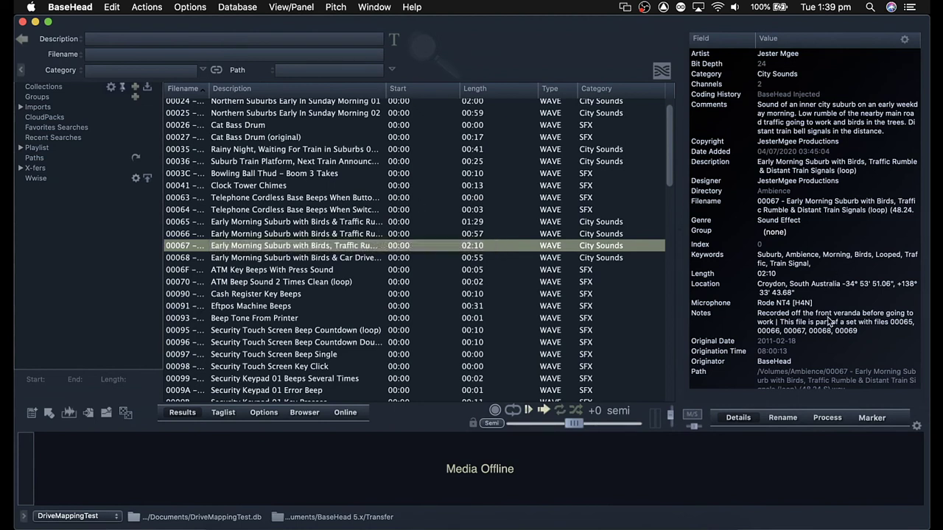
pyautogui.scroll(-3, 825, 317)
pyautogui.scroll(-2, 825, 317)
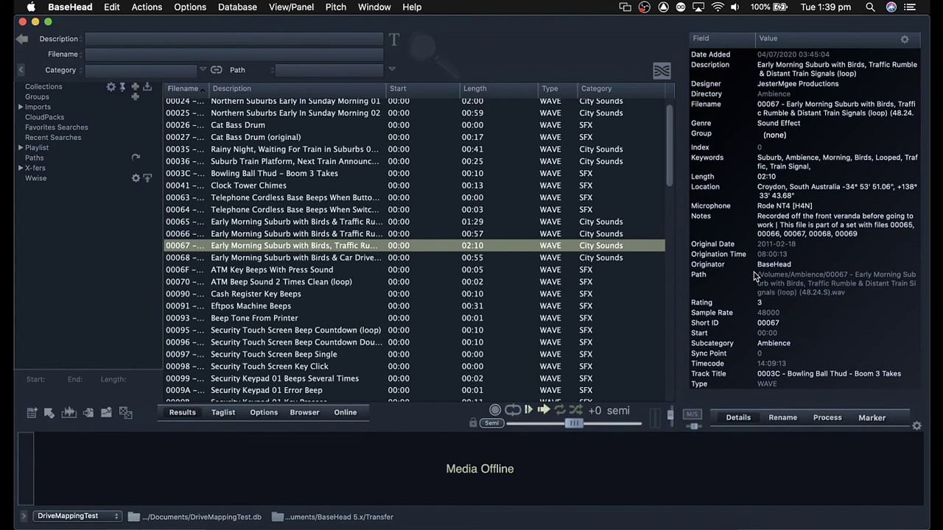
pyautogui.click(303, 301)
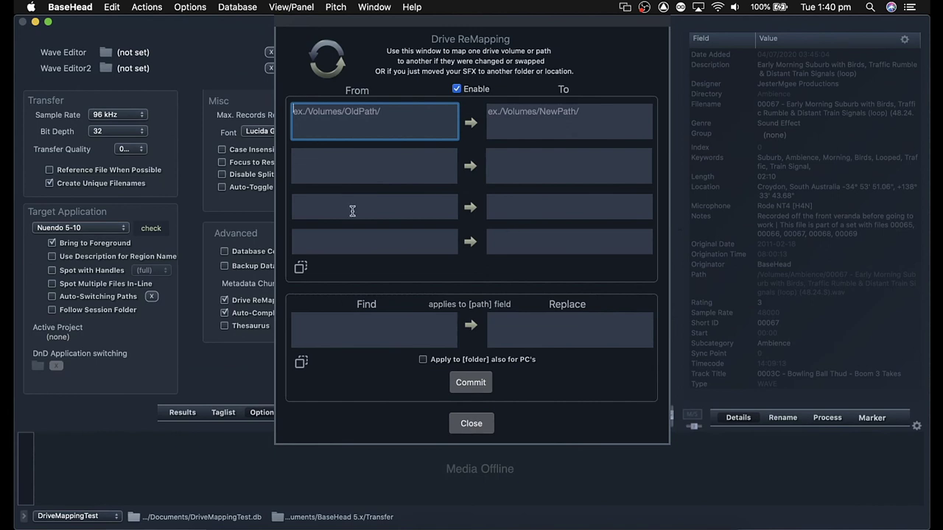
# Step: Enter a /Volumes to Documents/TestLibrary drive mapping and close the Drive ReMapping dialog
pyautogui.click(301, 269)
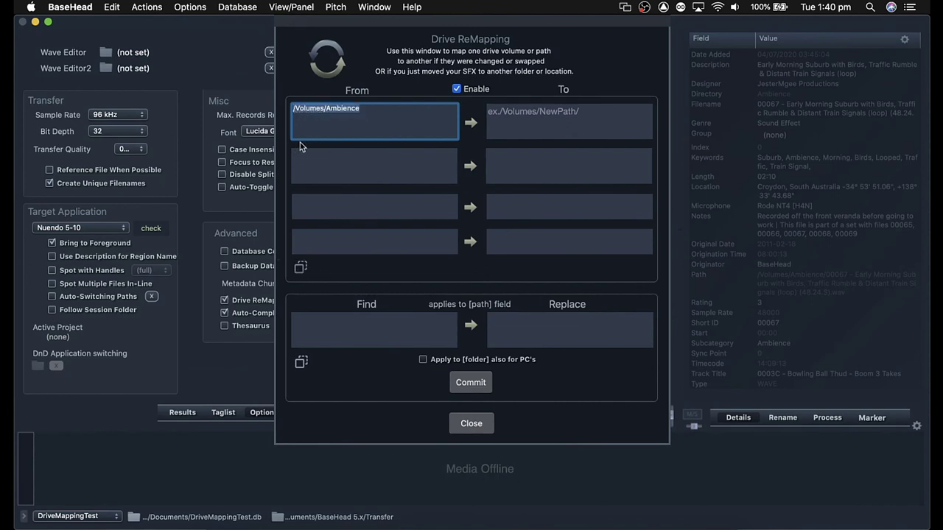
pyautogui.click(364, 109)
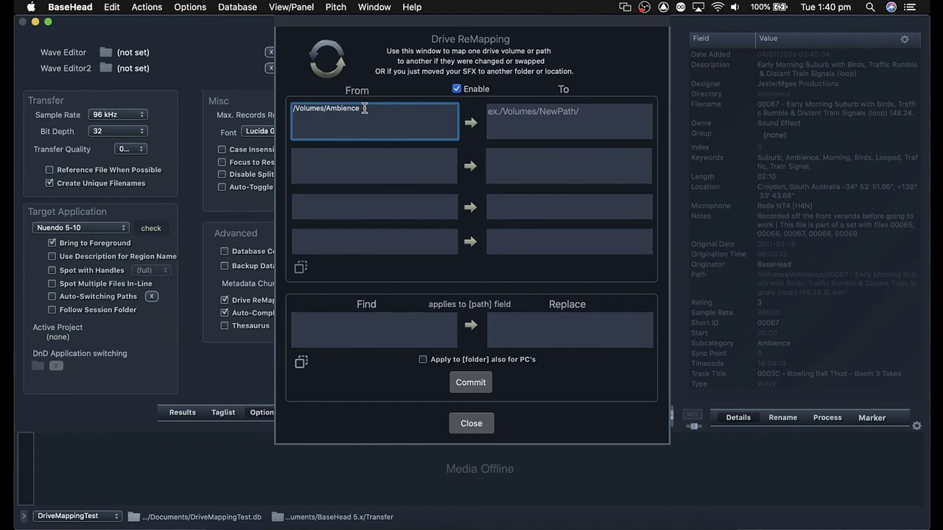
pyautogui.press('BackSpace')
pyautogui.press('BackSpace')
pyautogui.press('BackSpace')
pyautogui.press('BackSpace')
pyautogui.press('BackSpace')
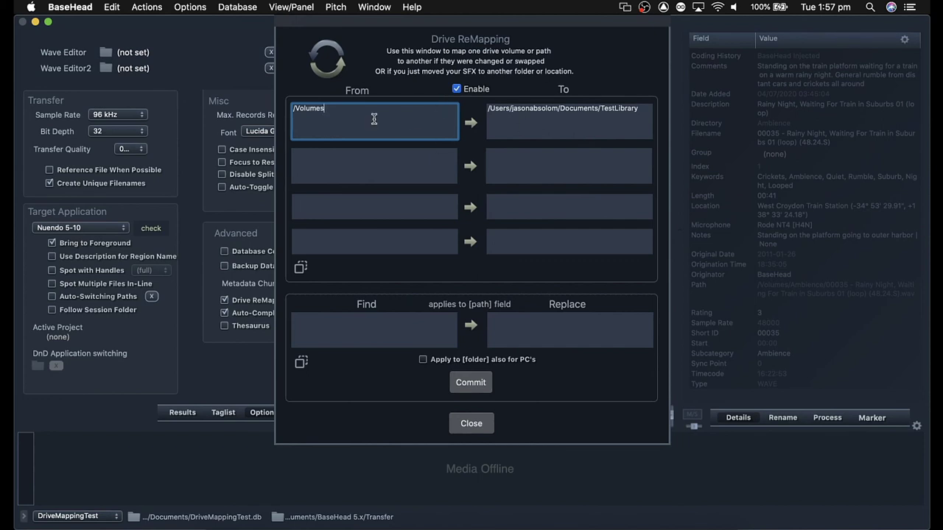
pyautogui.click(475, 427)
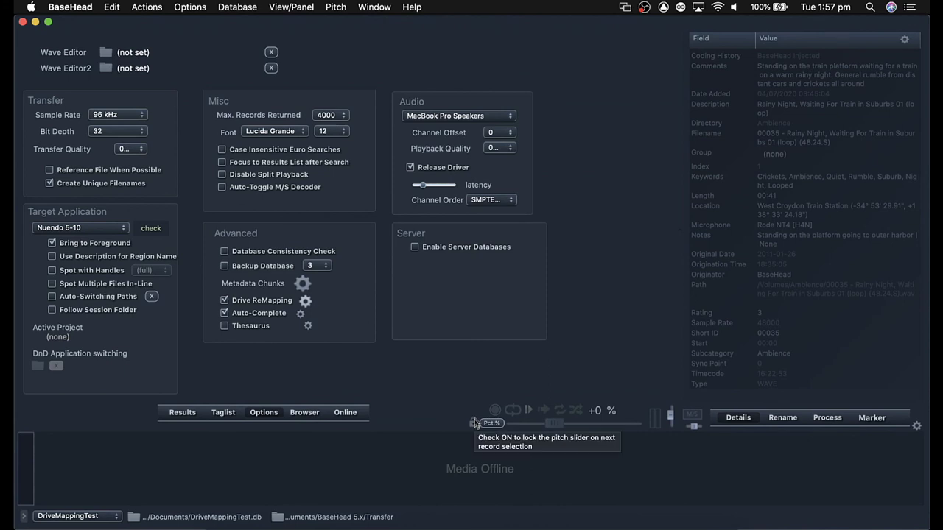
# Step: Play records 00064 and 00063 from Documents/TestLibrary, then return to the Options page
pyautogui.click(182, 412)
pyautogui.click(297, 210)
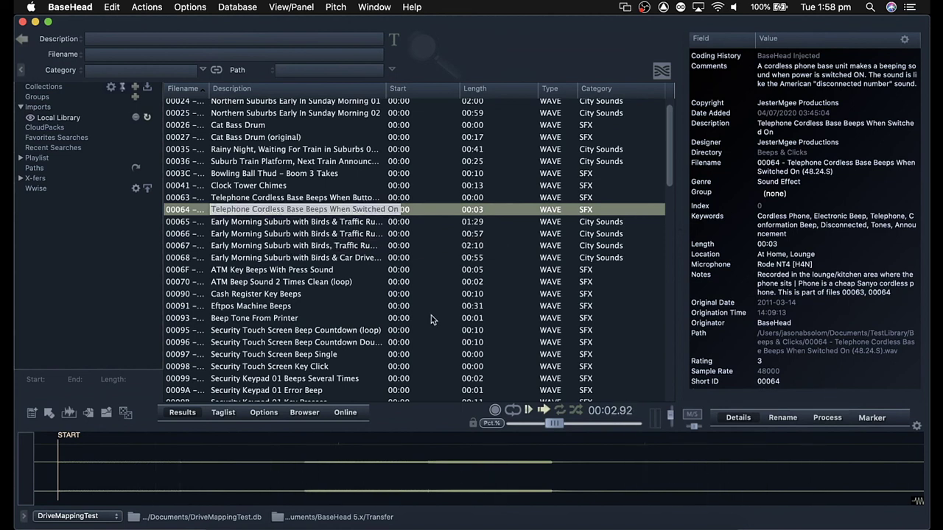
pyautogui.press('Up')
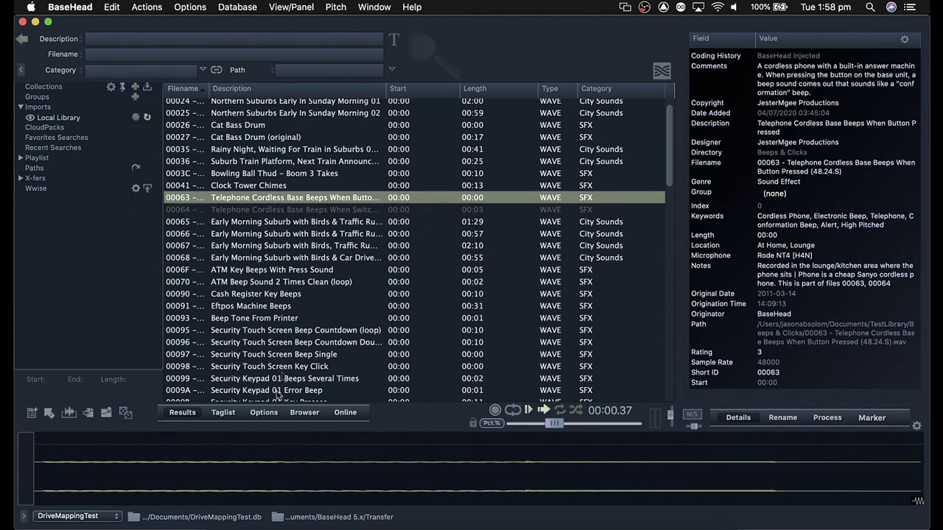
pyautogui.click(264, 414)
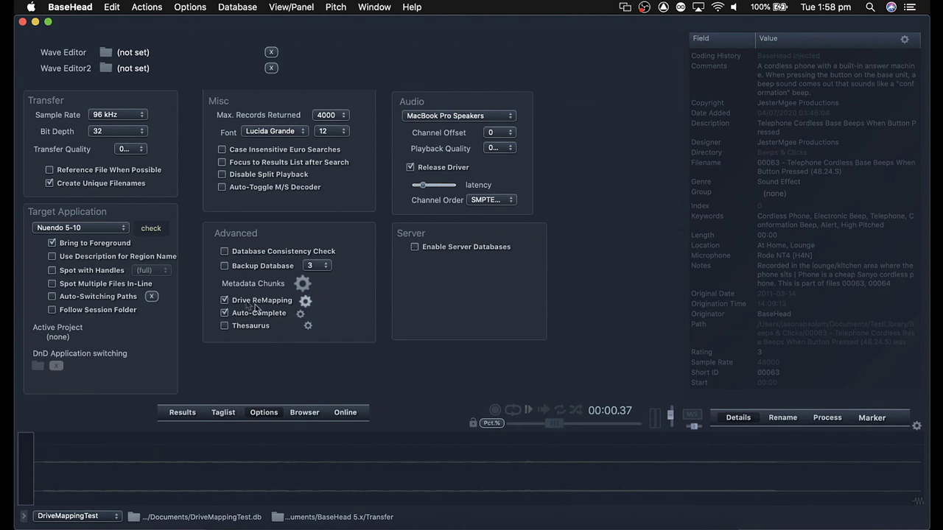
# Step: Add a find/replace entry turning /Volumes into the Documents/TestLibrary path
pyautogui.click(303, 306)
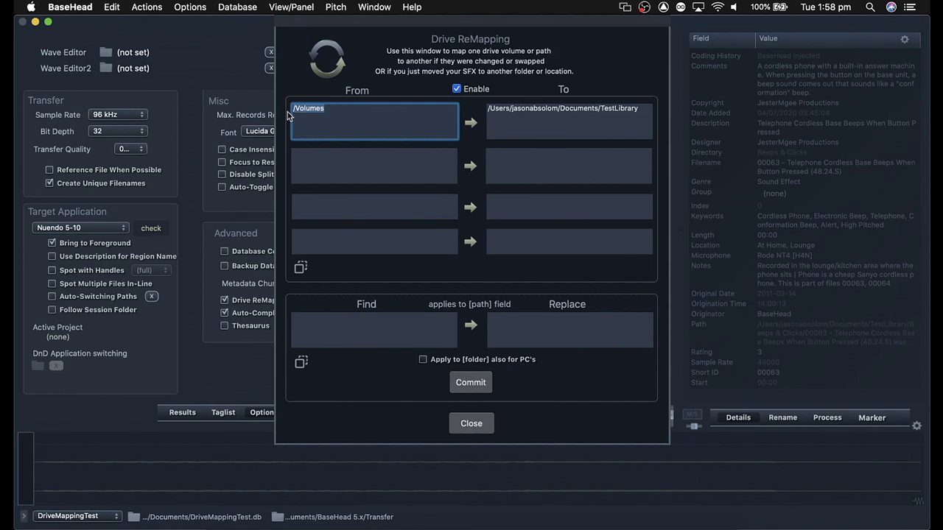
pyautogui.click(341, 322)
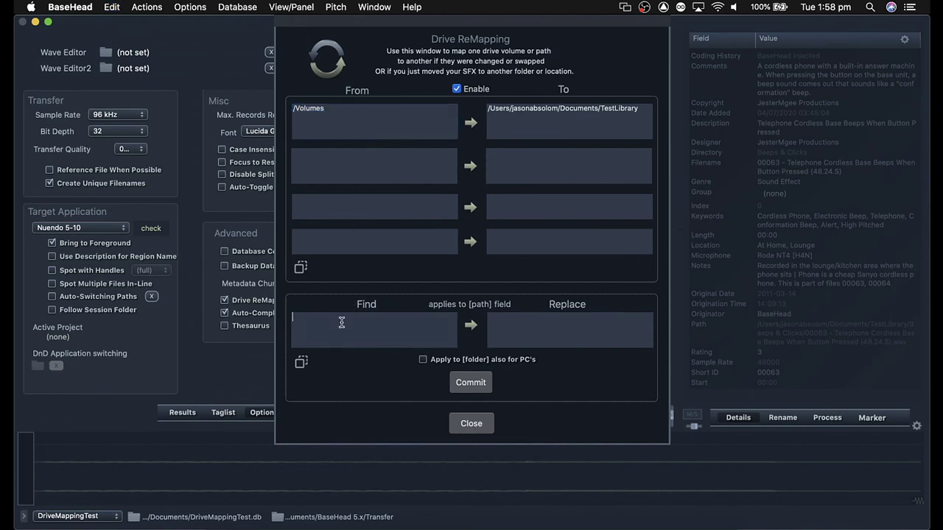
pyautogui.write('/Volumes')
pyautogui.click(483, 109)
pyautogui.press('super+c')
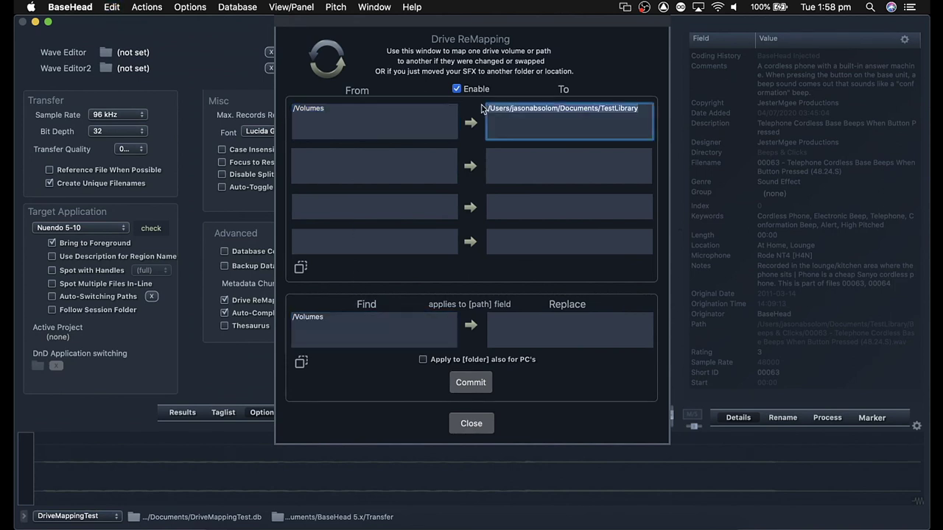
pyautogui.click(574, 325)
pyautogui.press('super+v')
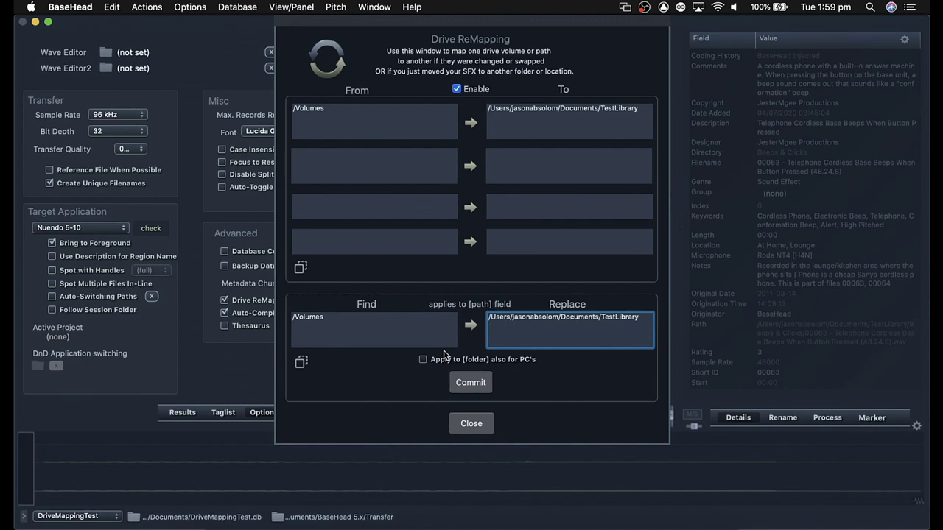
# Step: Commit the /Volumes-to-TestLibrary path replacement, confirm it, and uncheck Enable remapping
pyautogui.click(472, 385)
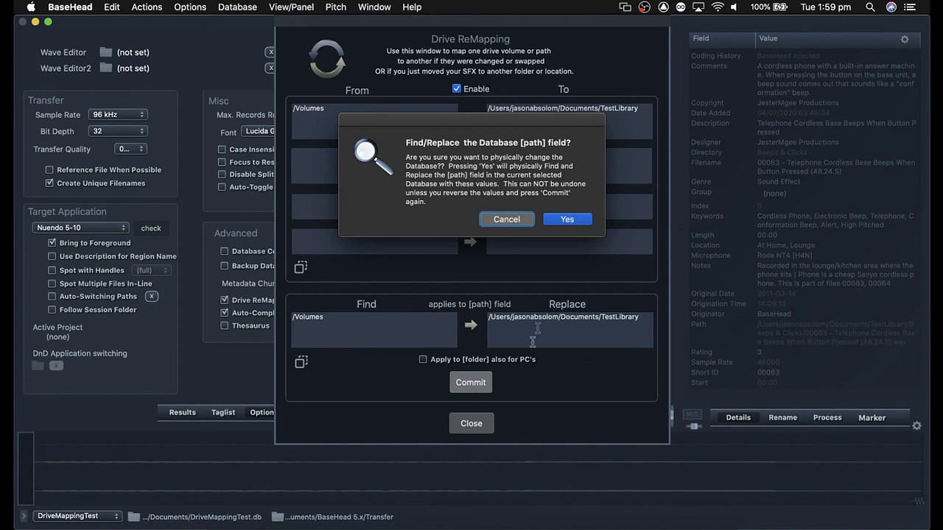
pyautogui.click(567, 221)
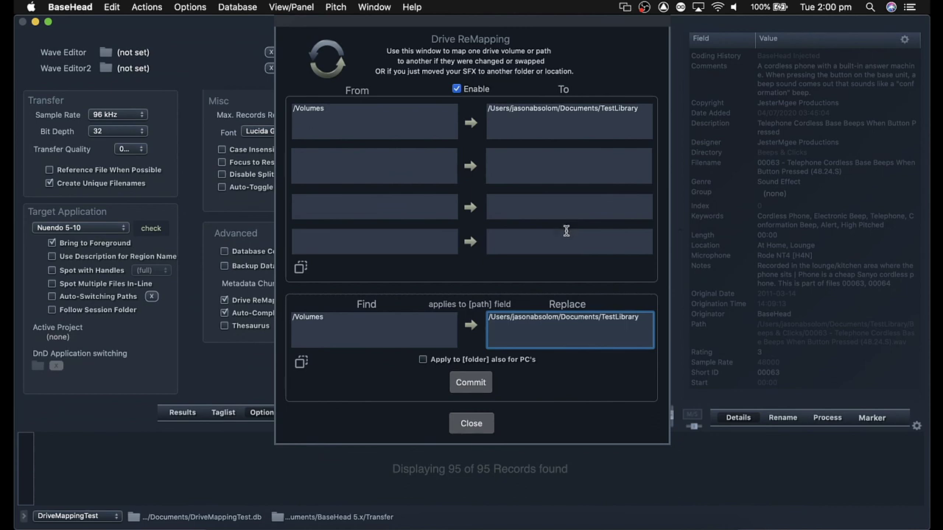
pyautogui.click(456, 90)
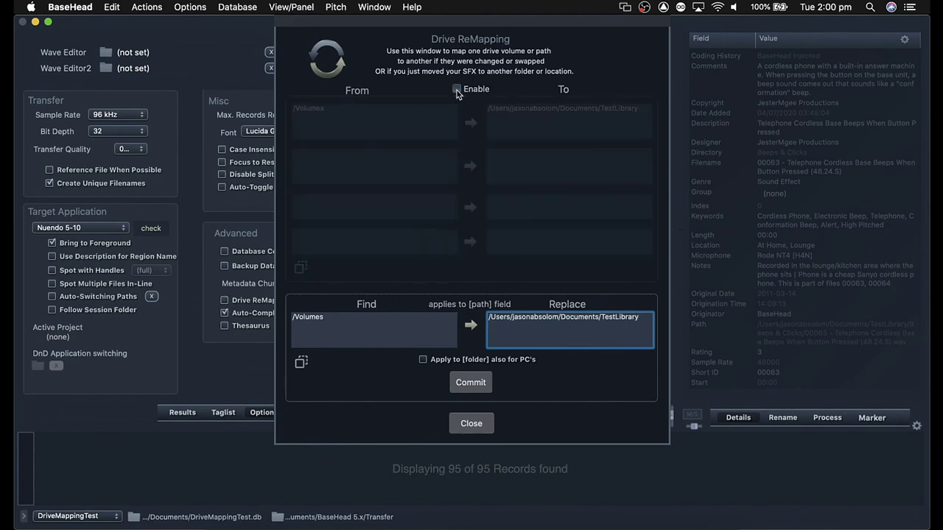